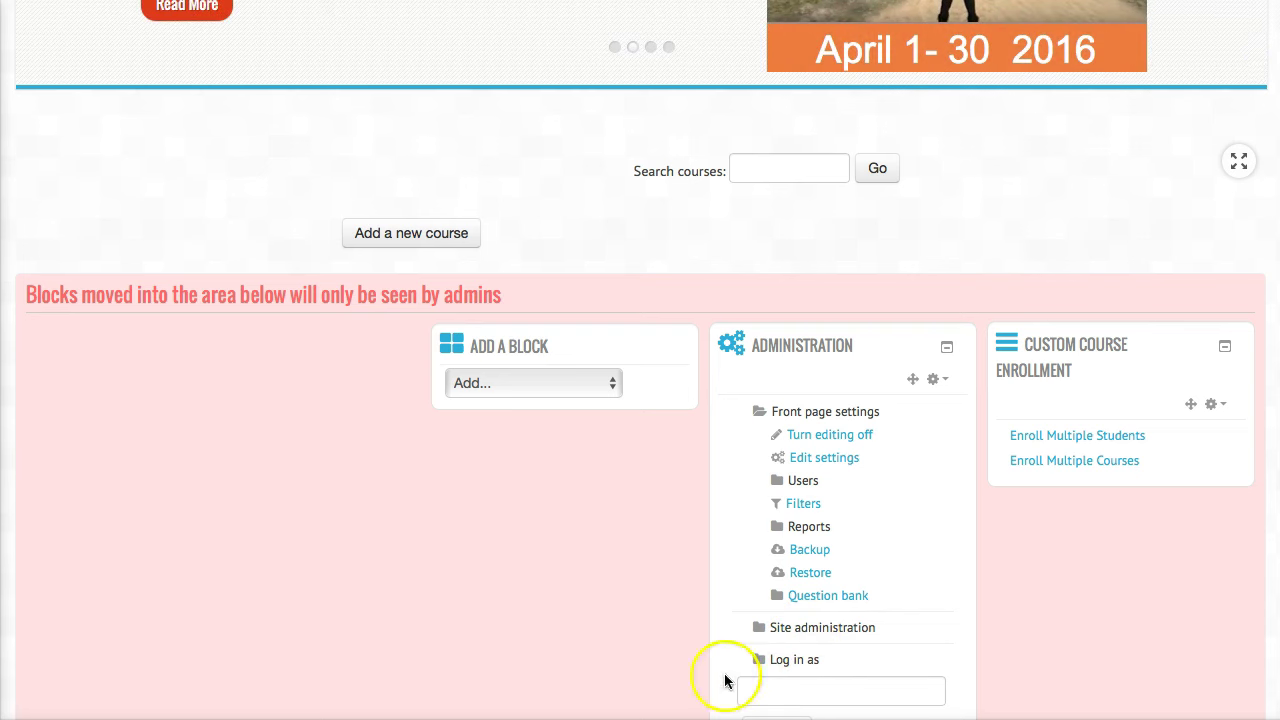
Expand Site administration > Users > Accounts and go to Browse list of users.
click(798, 629)
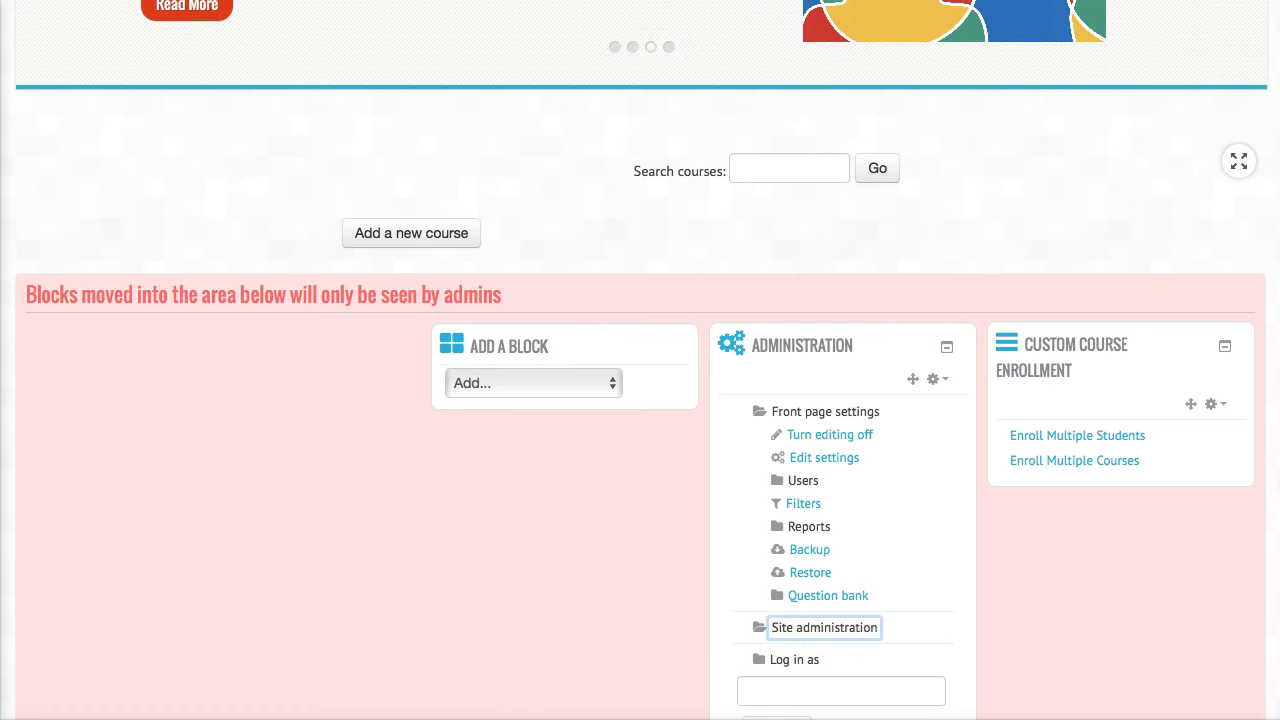
scroll(810, 672, down, 2)
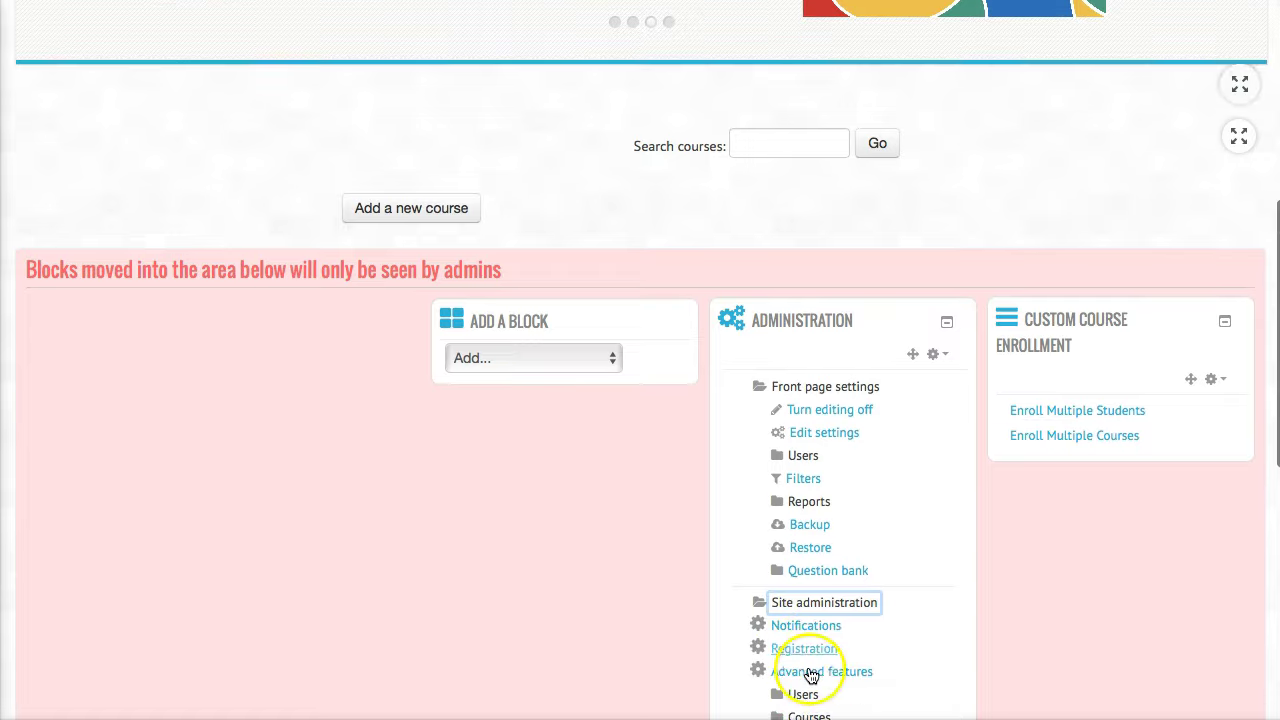
click(806, 616)
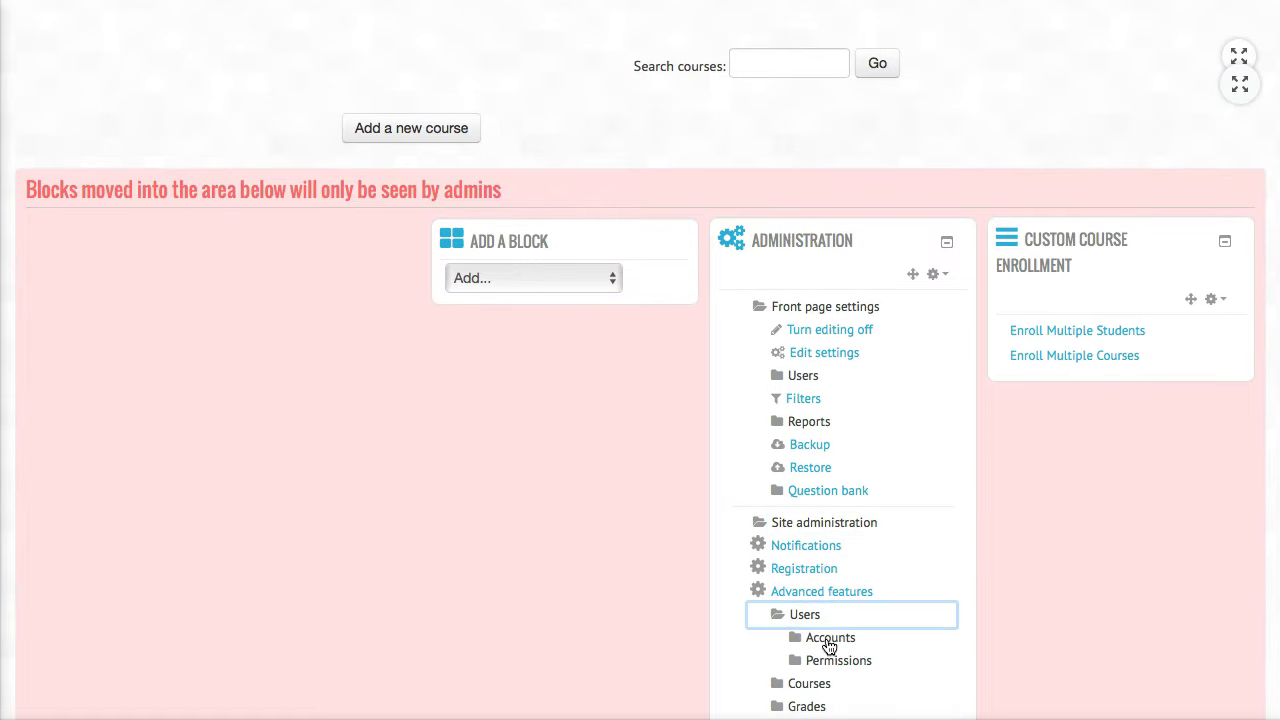
click(828, 642)
scroll(828, 645, down, 1)
click(830, 630)
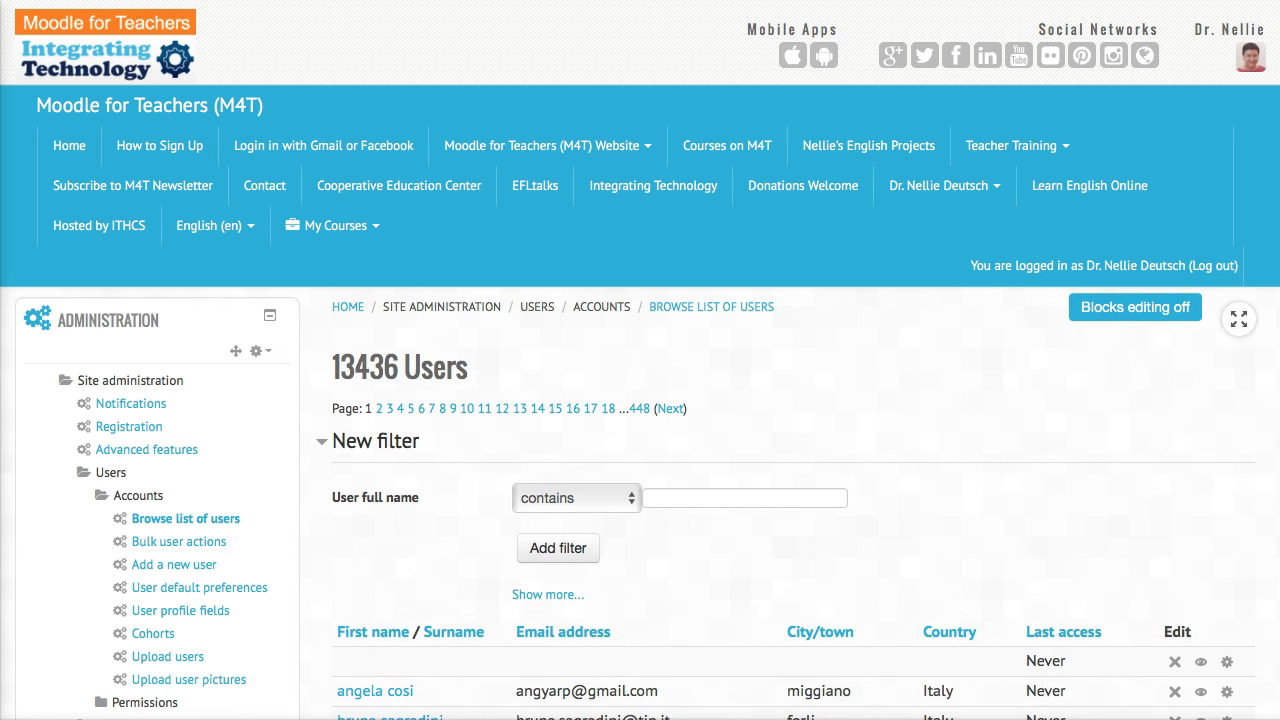
Show all user filters, then paste the student's name into the email filter by mistake and cut it out.
click(540, 600)
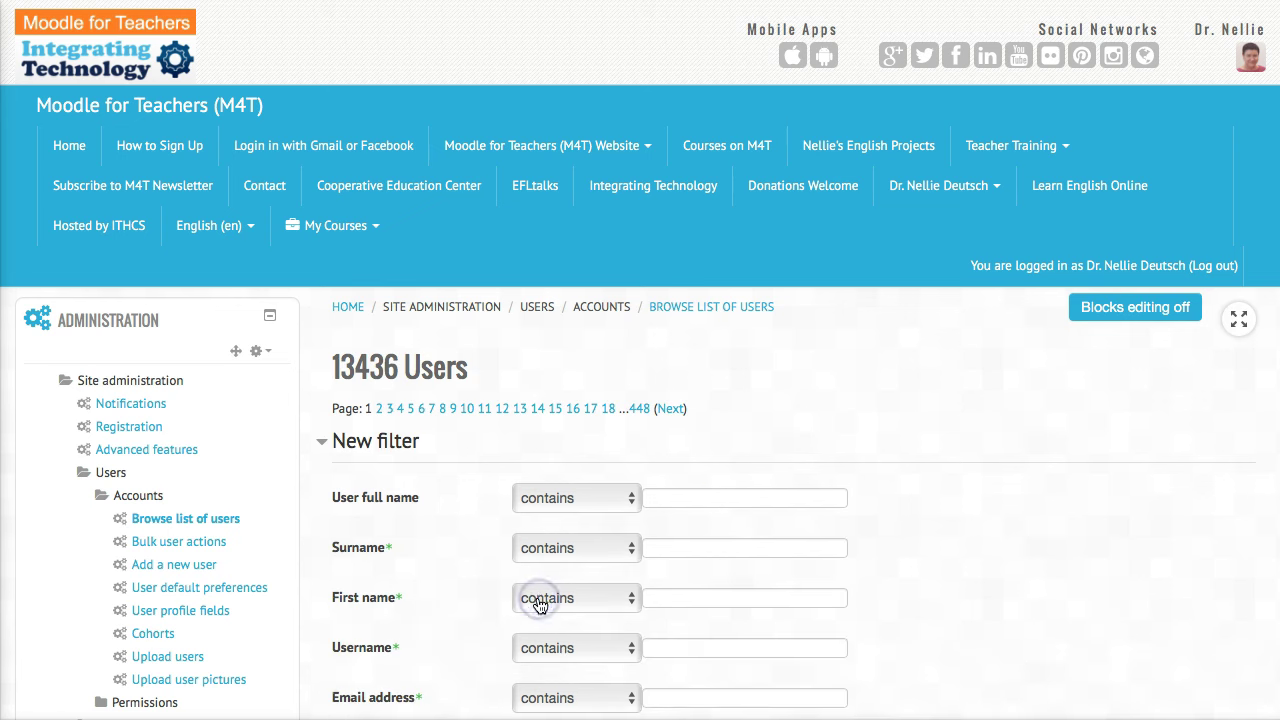
scroll(620, 542, down, 2)
scroll(680, 508, down, 1)
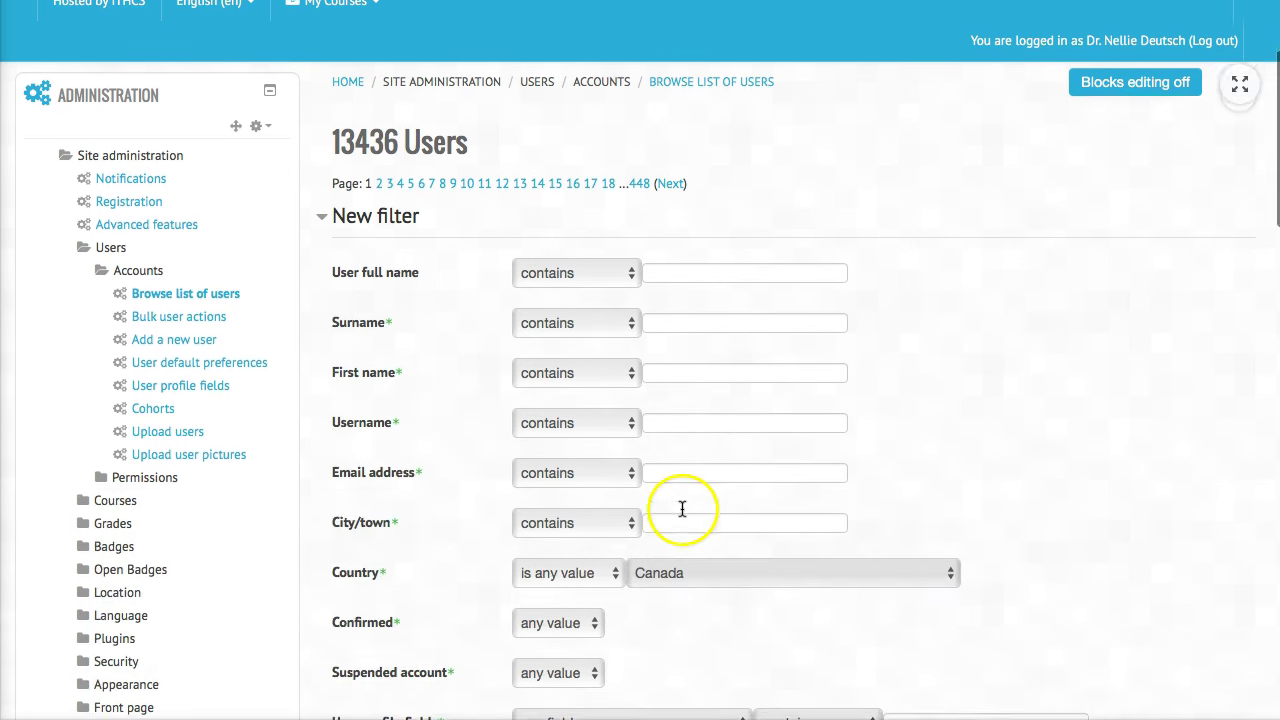
scroll(694, 508, down, 2)
click(628, 443)
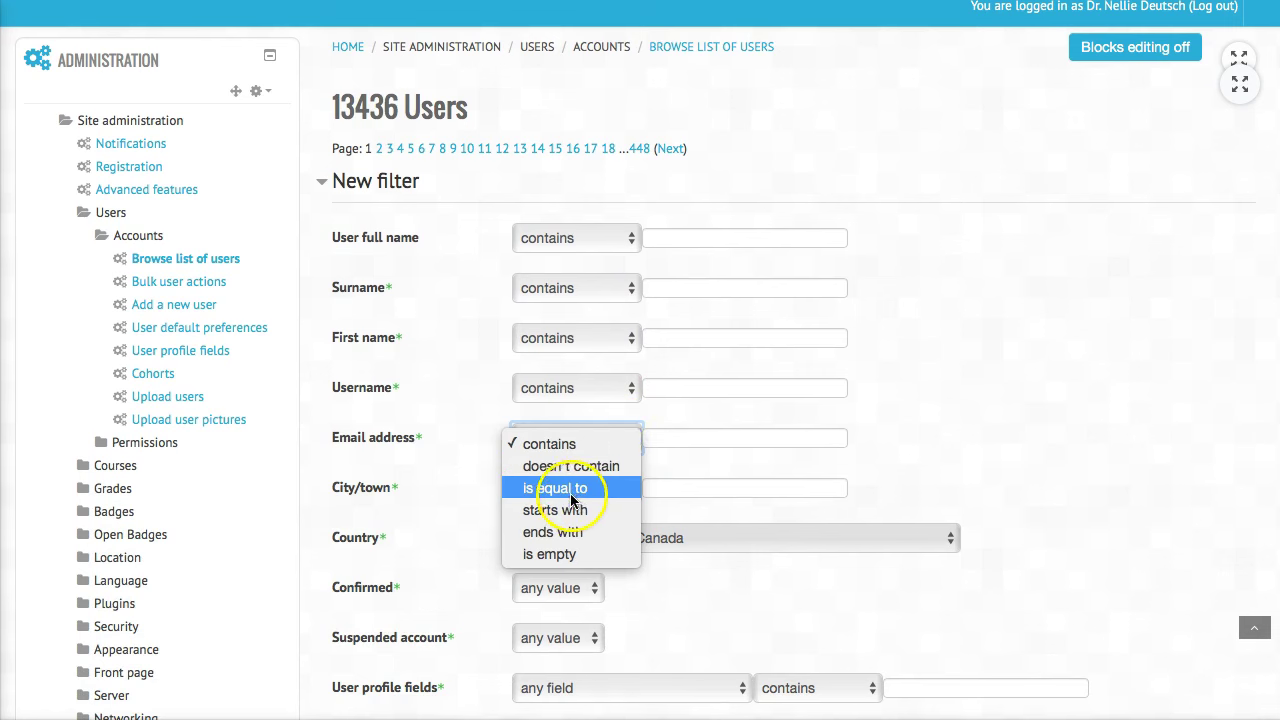
click(572, 489)
click(706, 437)
right_click(704, 437)
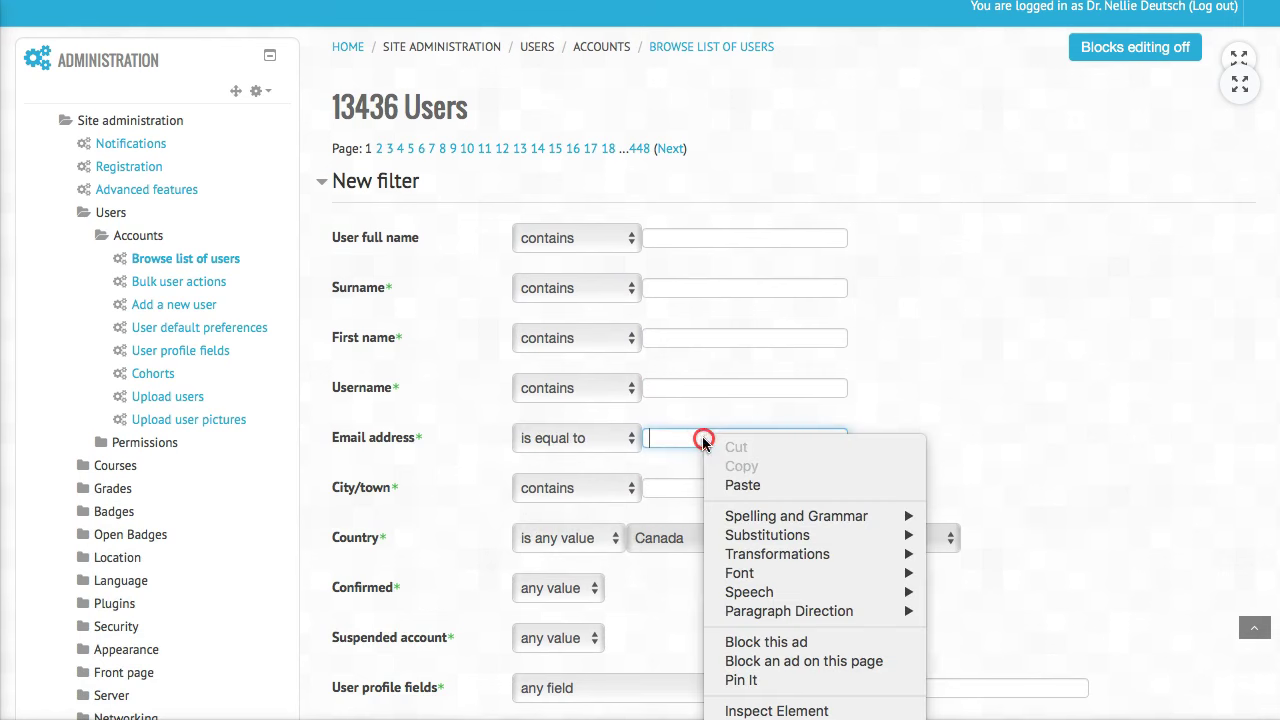
click(748, 485)
drag(748, 437, 650, 437)
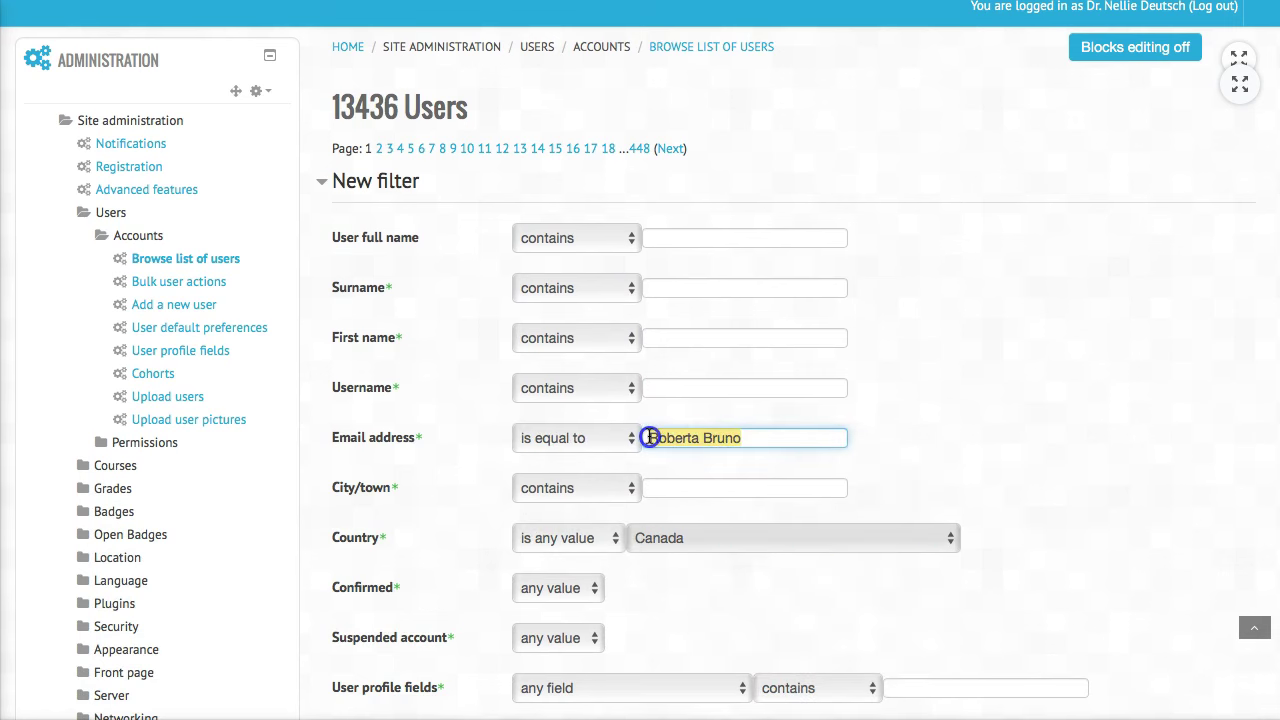
key(ctrl+x)
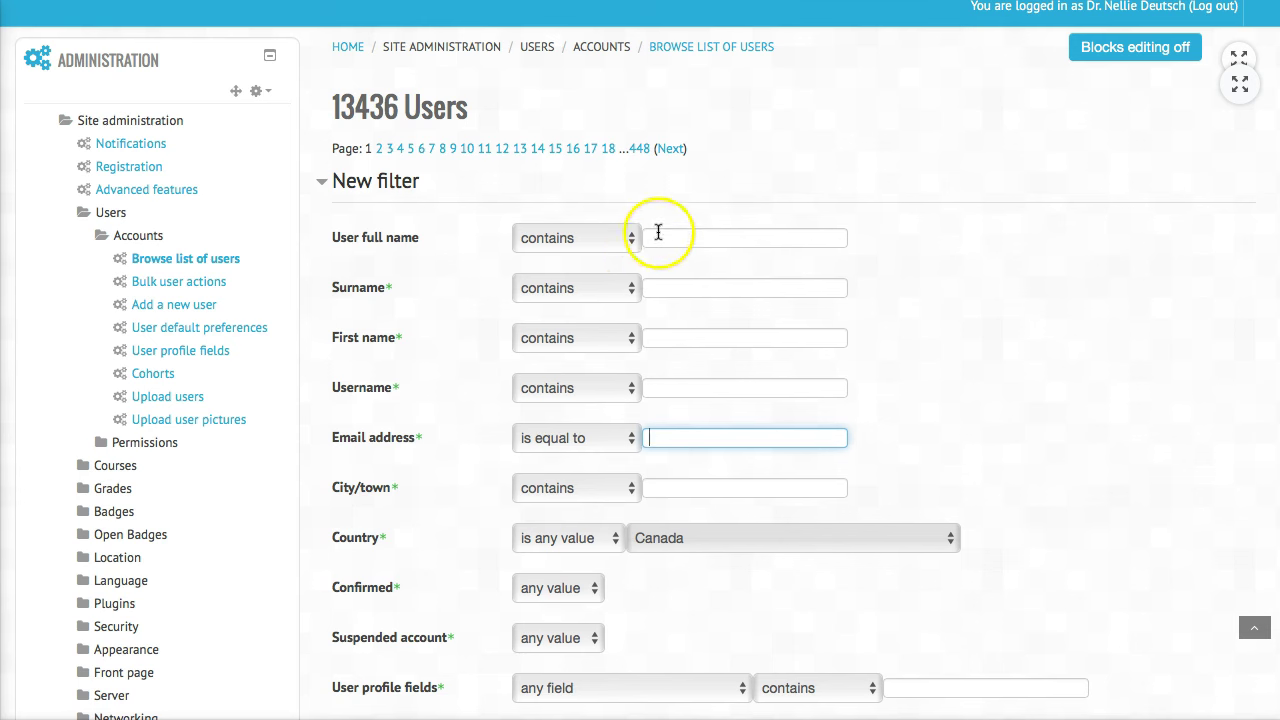
Set the User full name filter to 'is equal to' the student's pasted name.
click(632, 240)
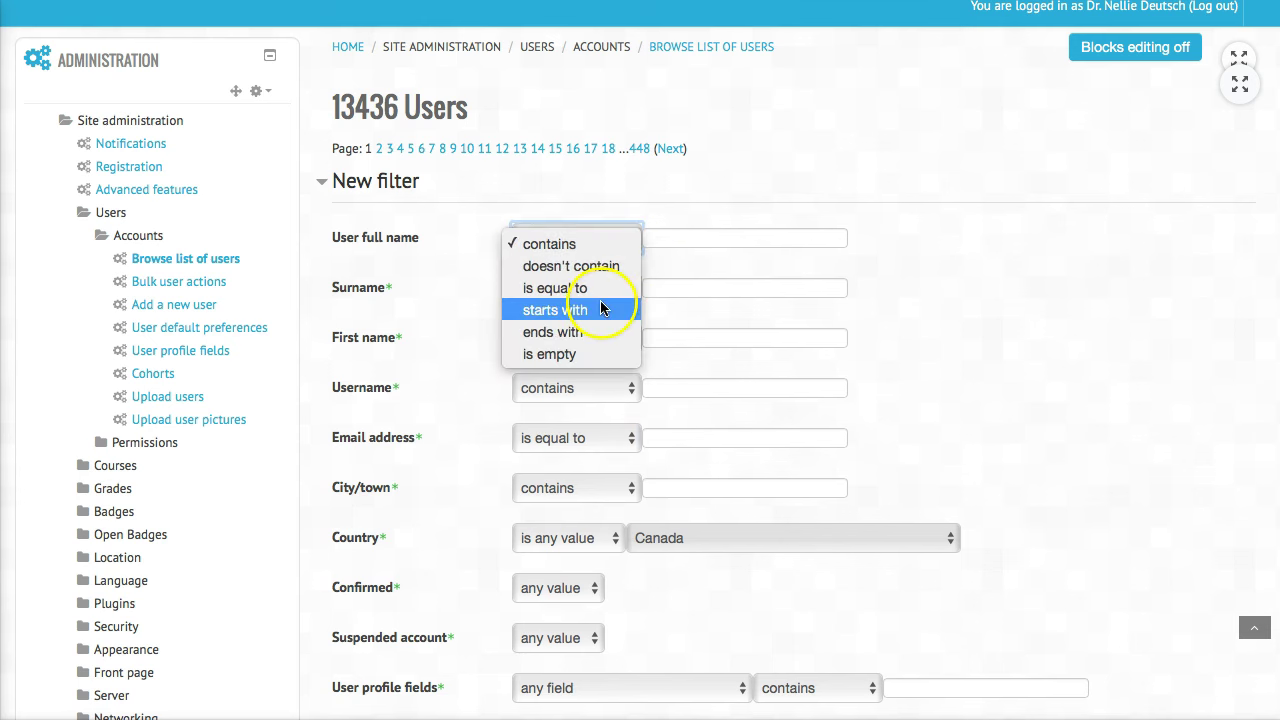
right_click(674, 238)
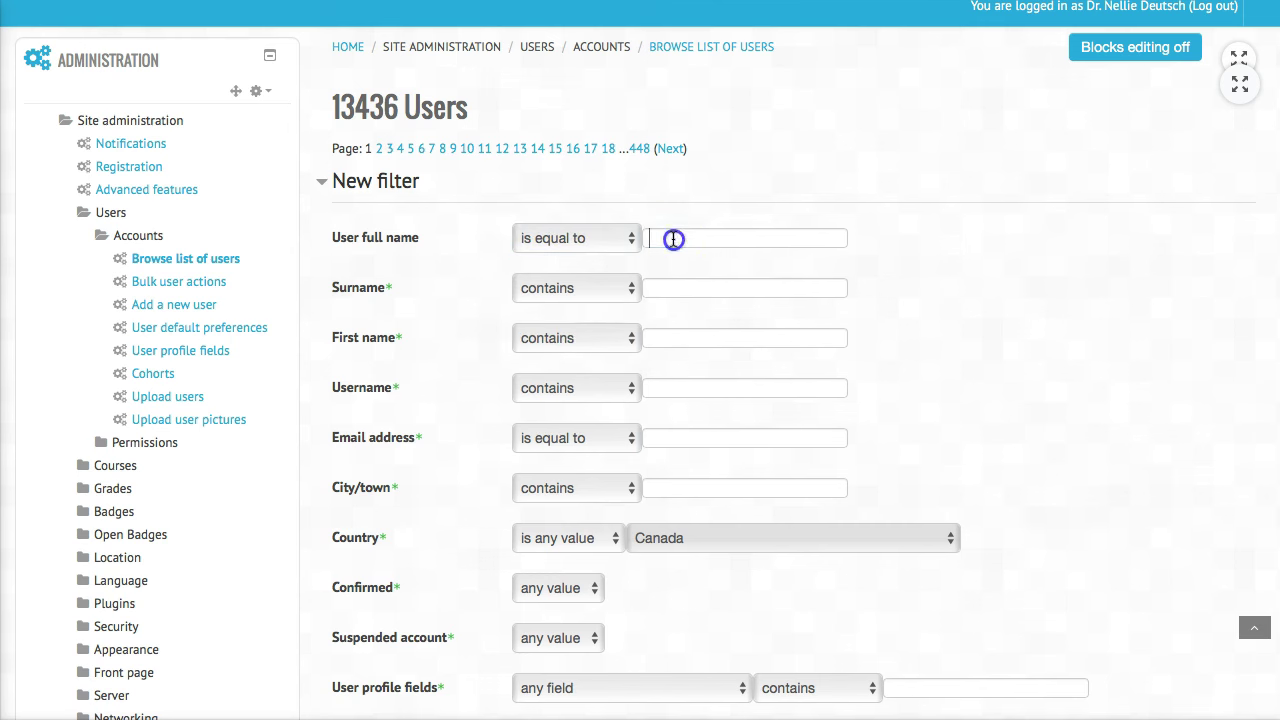
click(732, 288)
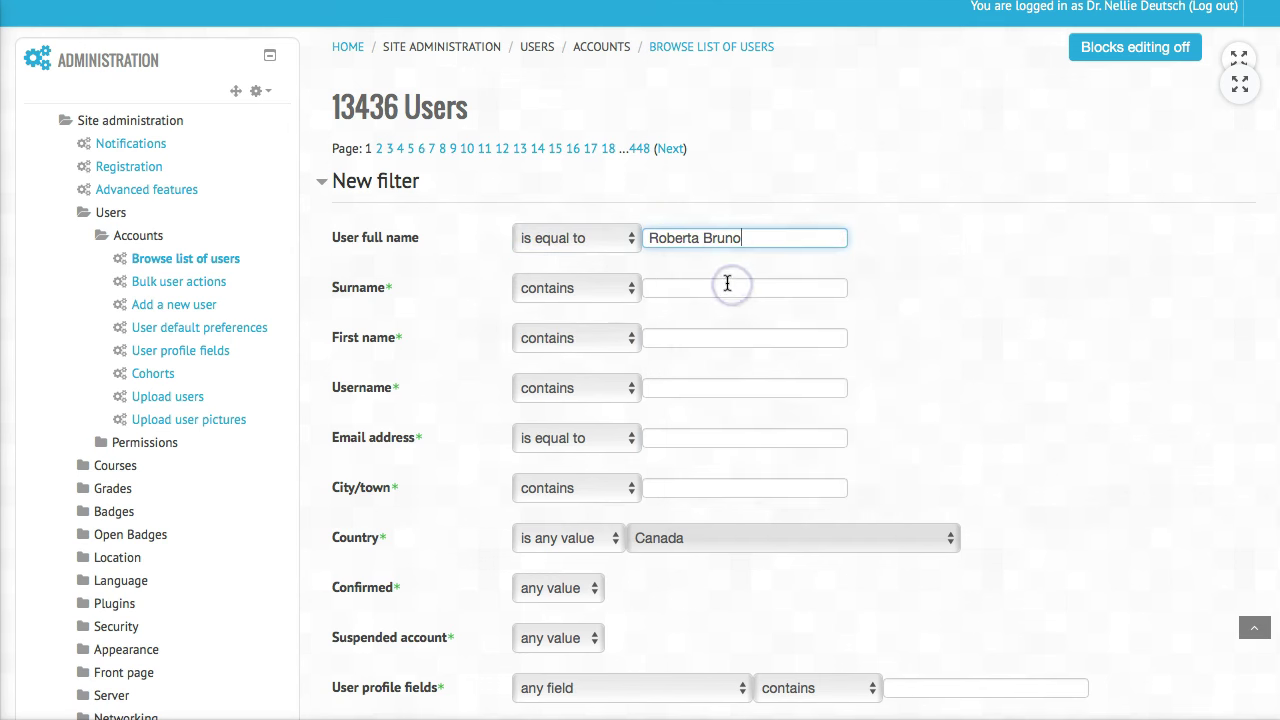
scroll(716, 370, down, 5)
scroll(657, 559, down, 4)
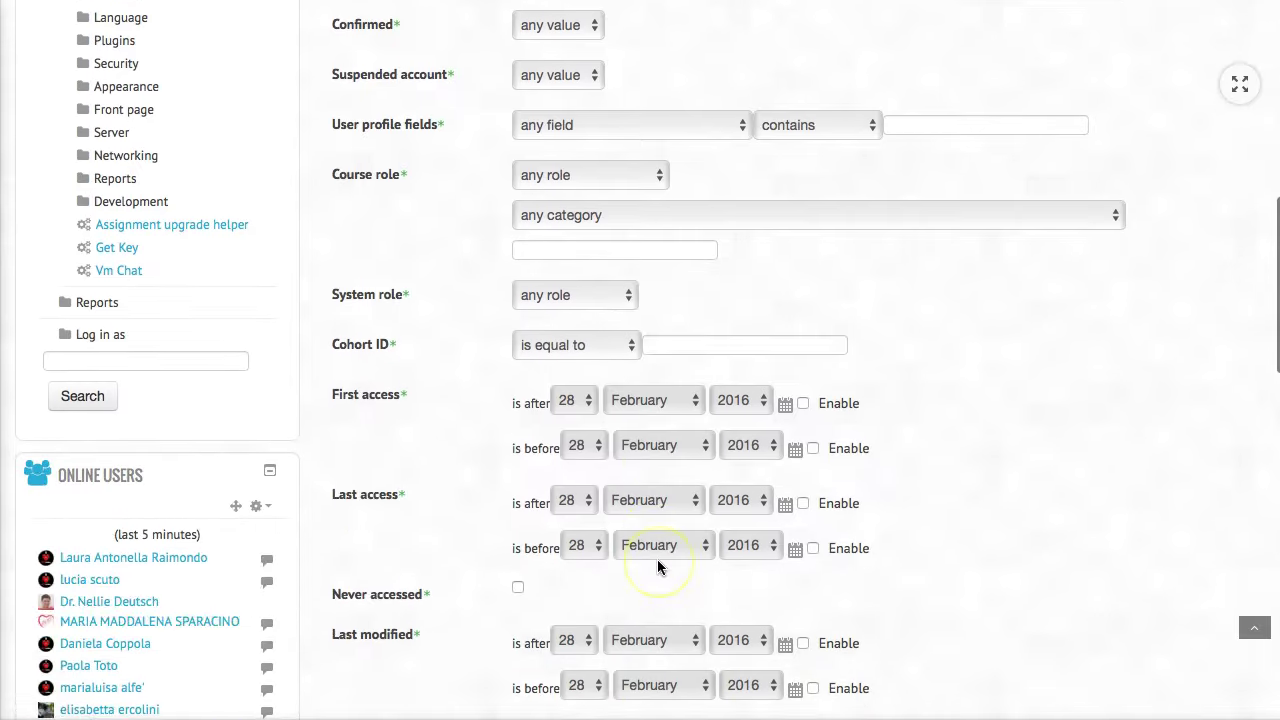
scroll(657, 559, down, 2)
scroll(657, 559, down, 3)
scroll(578, 498, down, 2)
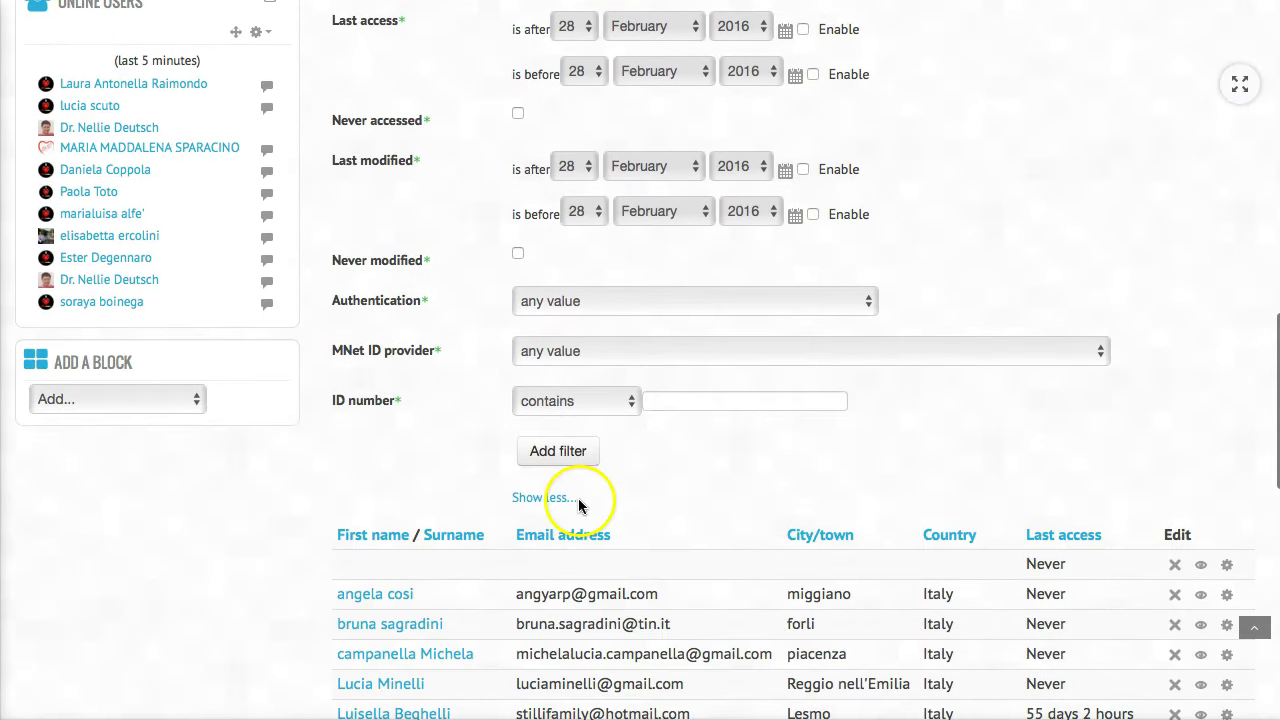
Apply the full-name filter to narrow the list to one user and select her email address.
click(553, 450)
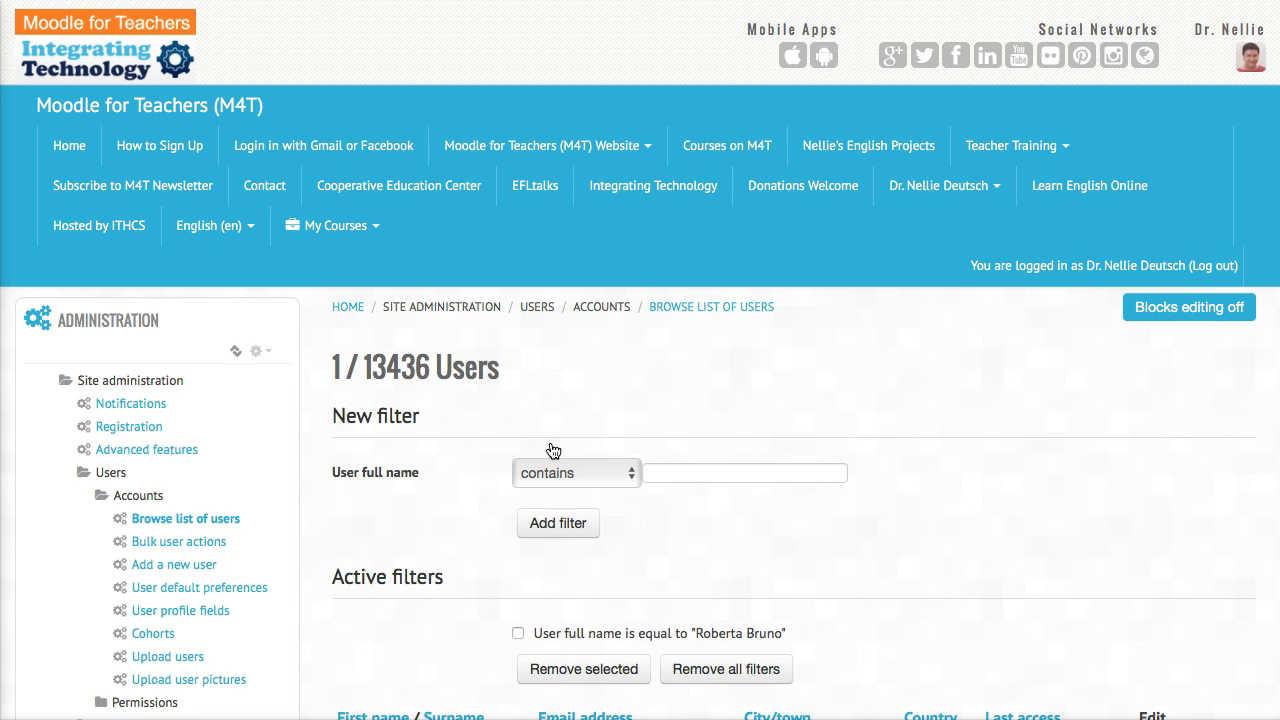
scroll(553, 450, down, 2)
scroll(557, 443, down, 3)
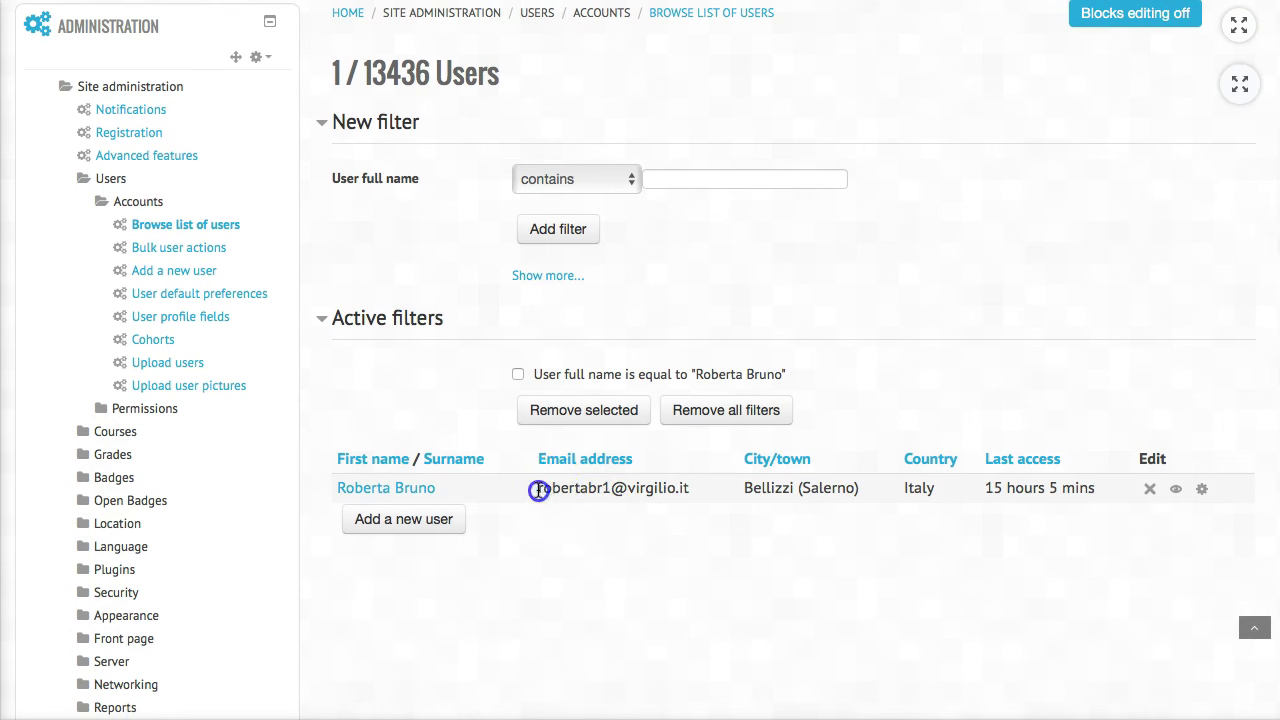
drag(538, 488, 699, 488)
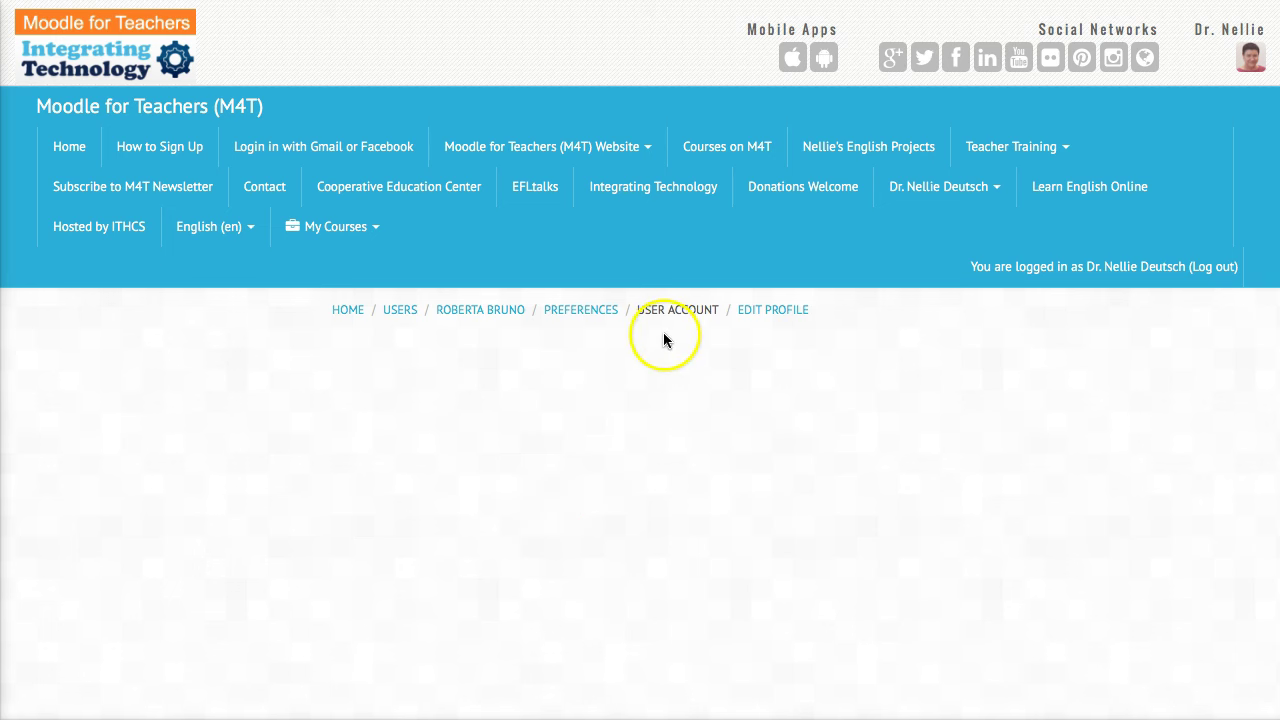
Browse the student's account pages, opening her preferences and then her profile editing form.
scroll(559, 344, down, 2)
scroll(560, 345, up, 2)
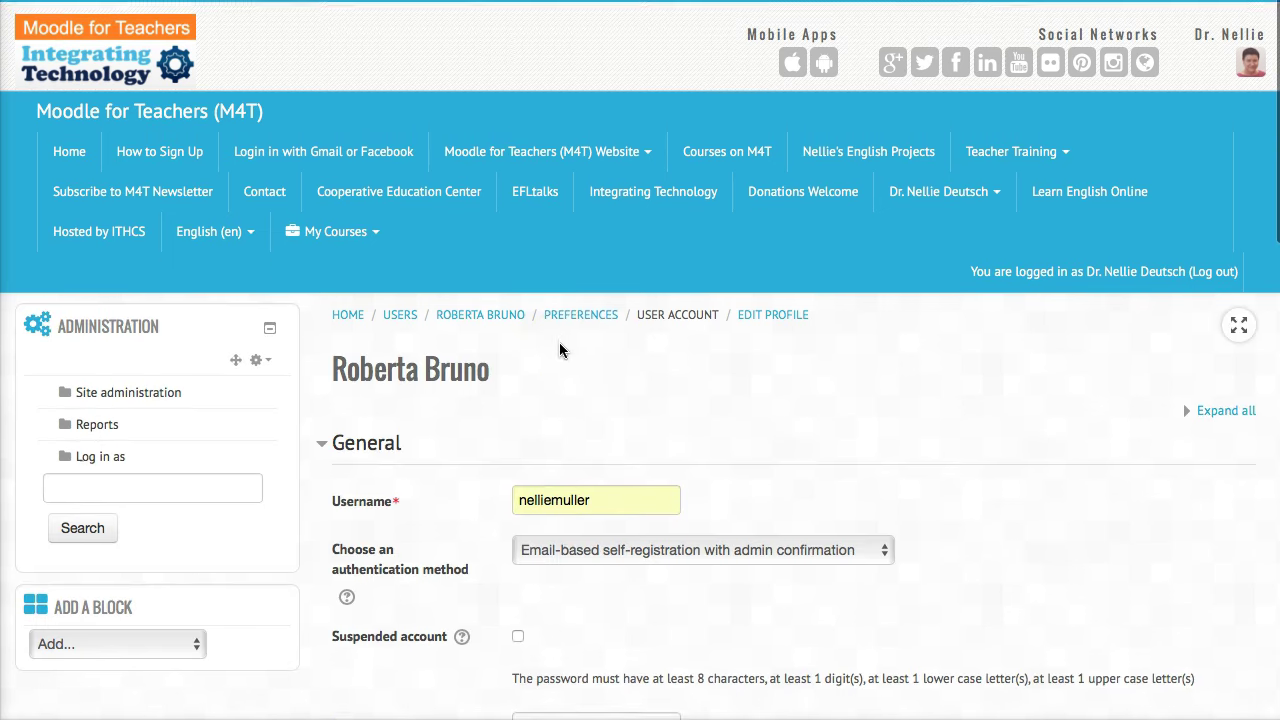
click(587, 297)
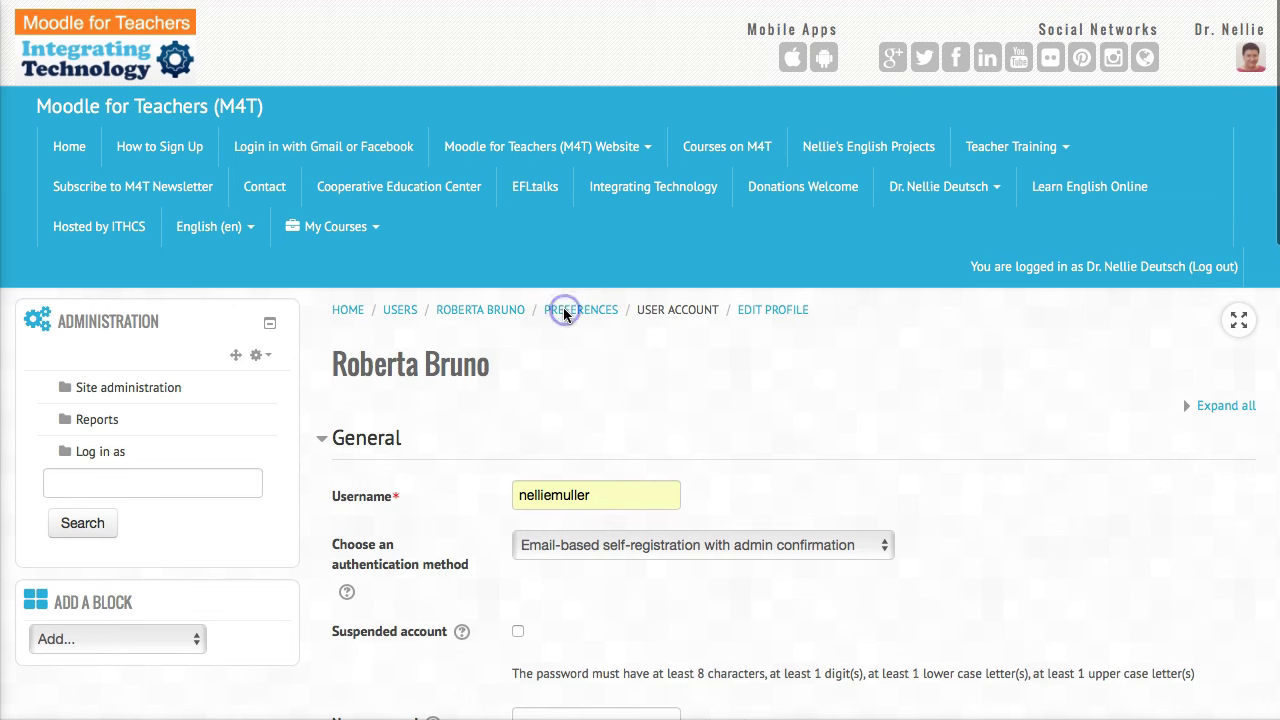
click(563, 312)
scroll(430, 390, down, 2)
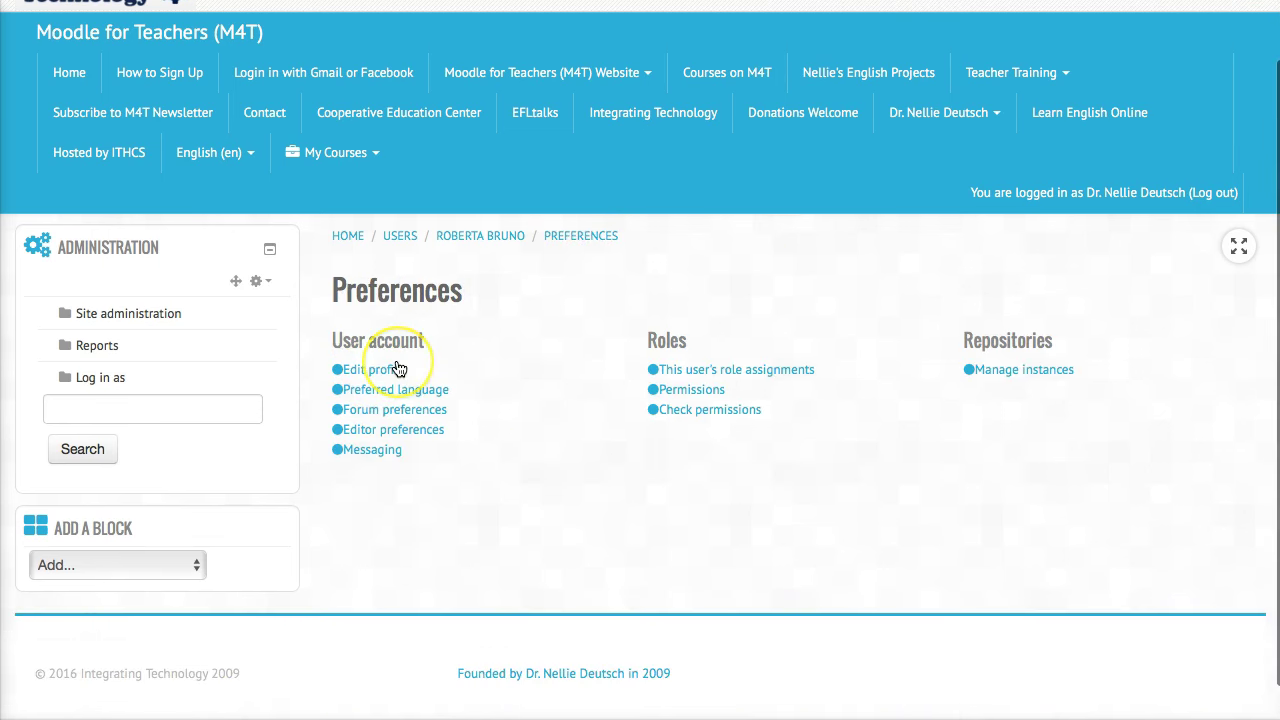
click(382, 372)
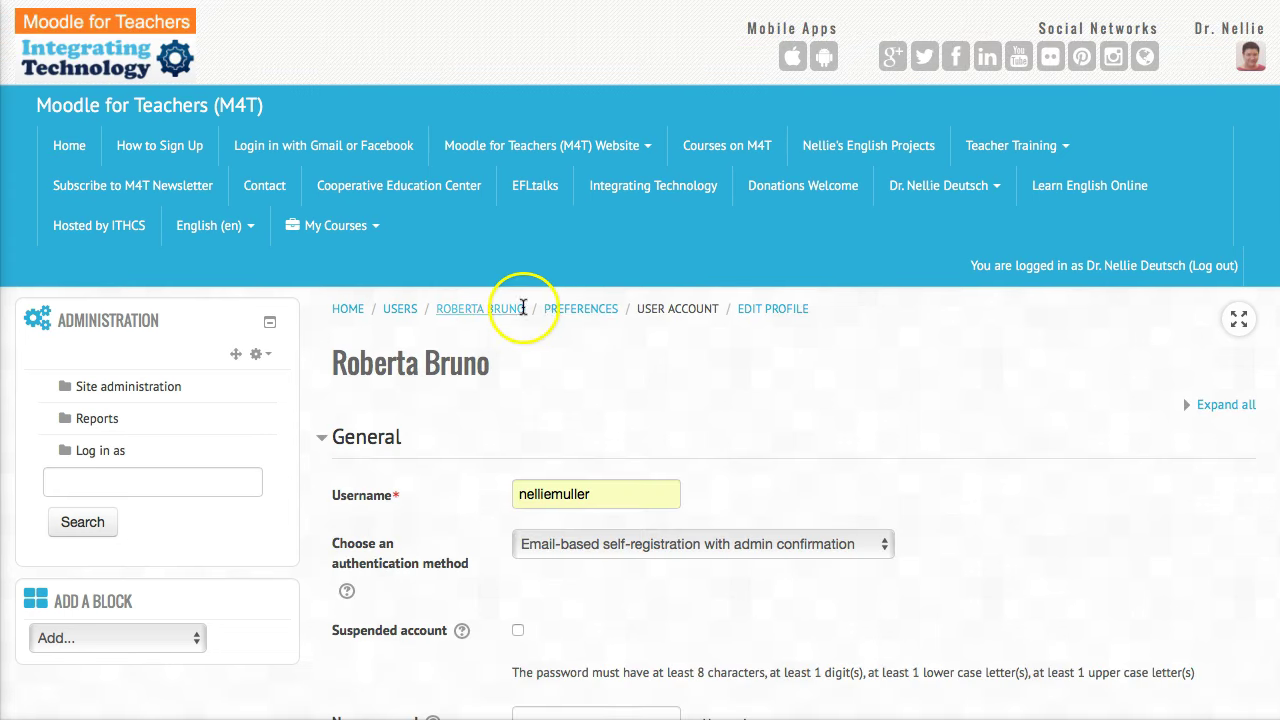
Open the student's profile page and scroll down to her Badges section.
click(511, 310)
scroll(380, 348, down, 10)
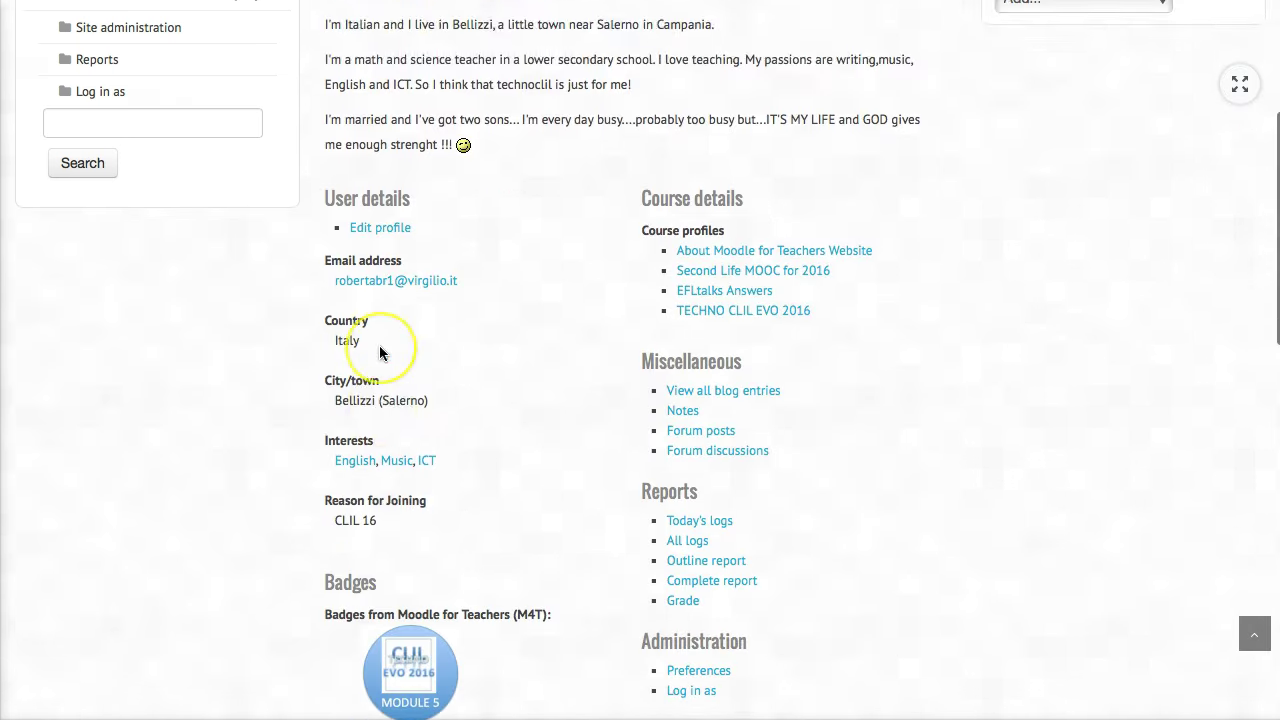
scroll(380, 348, down, 2)
scroll(380, 350, down, 4)
scroll(380, 350, down, 3)
scroll(380, 350, down, 3)
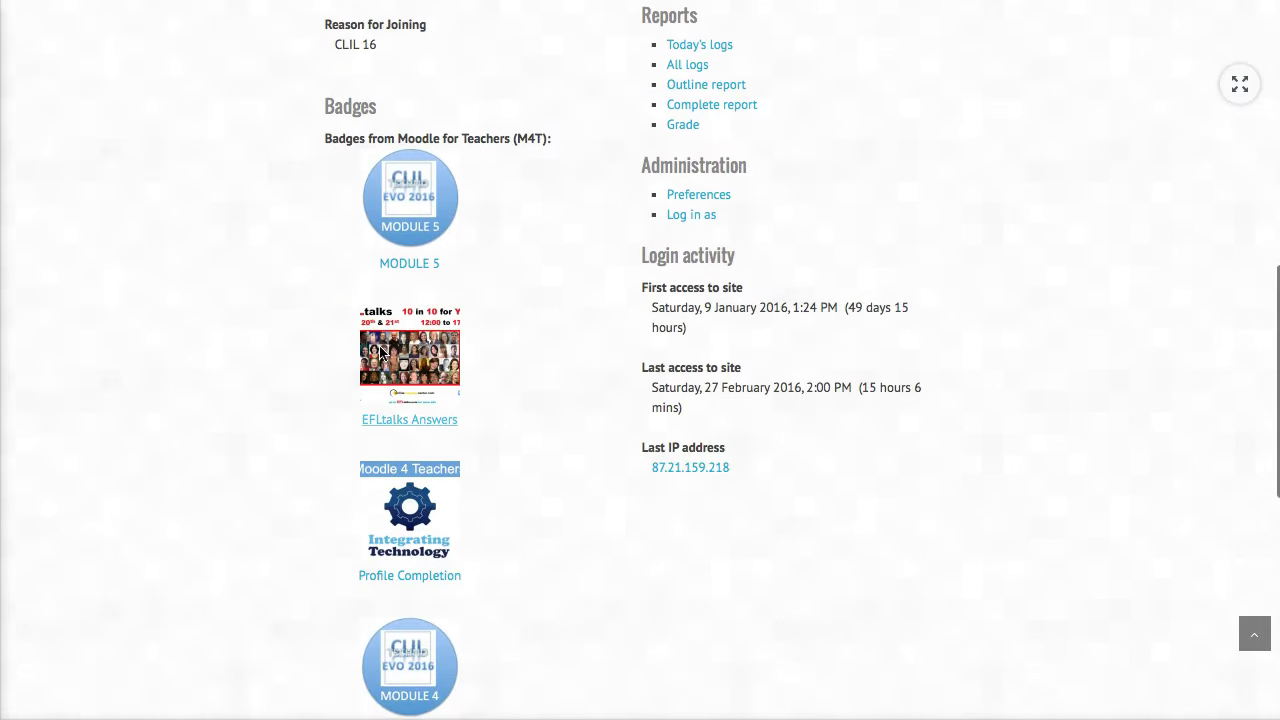
click(344, 574)
click(380, 508)
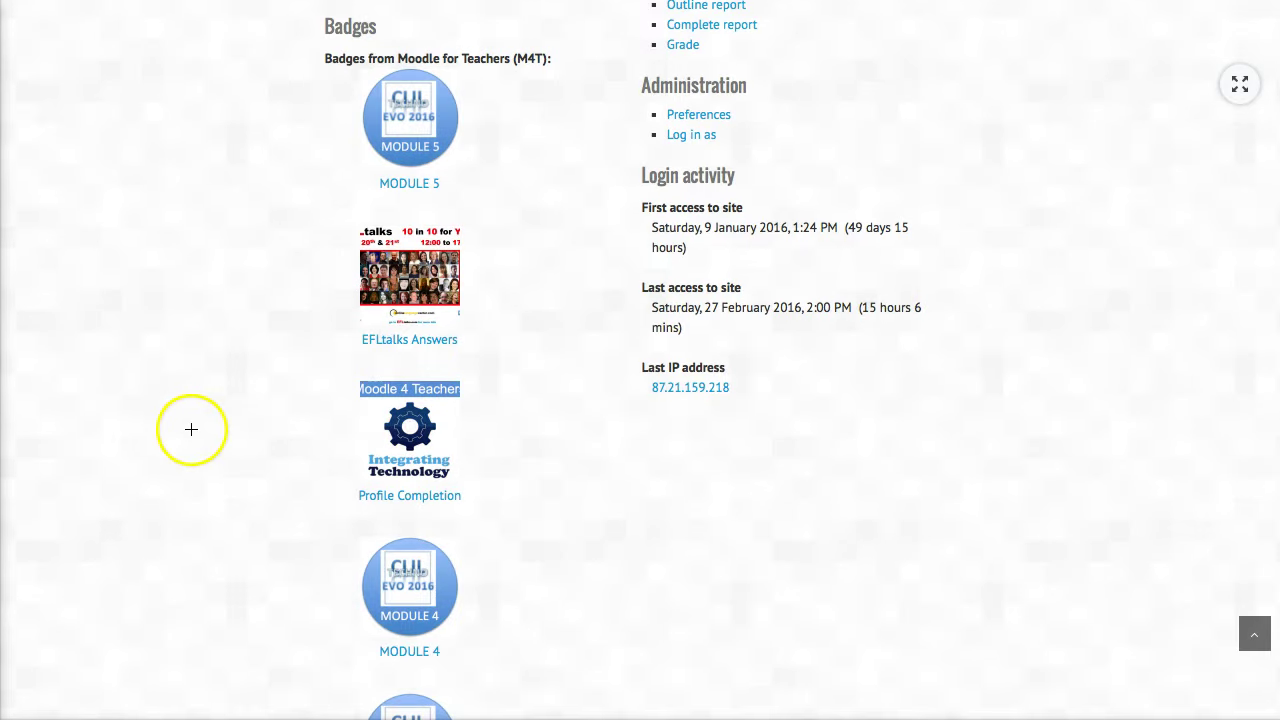
Draw an arrow at the Profile Completion badge, then return to the top of the profile.
drag(190, 430, 307, 430)
click(195, 653)
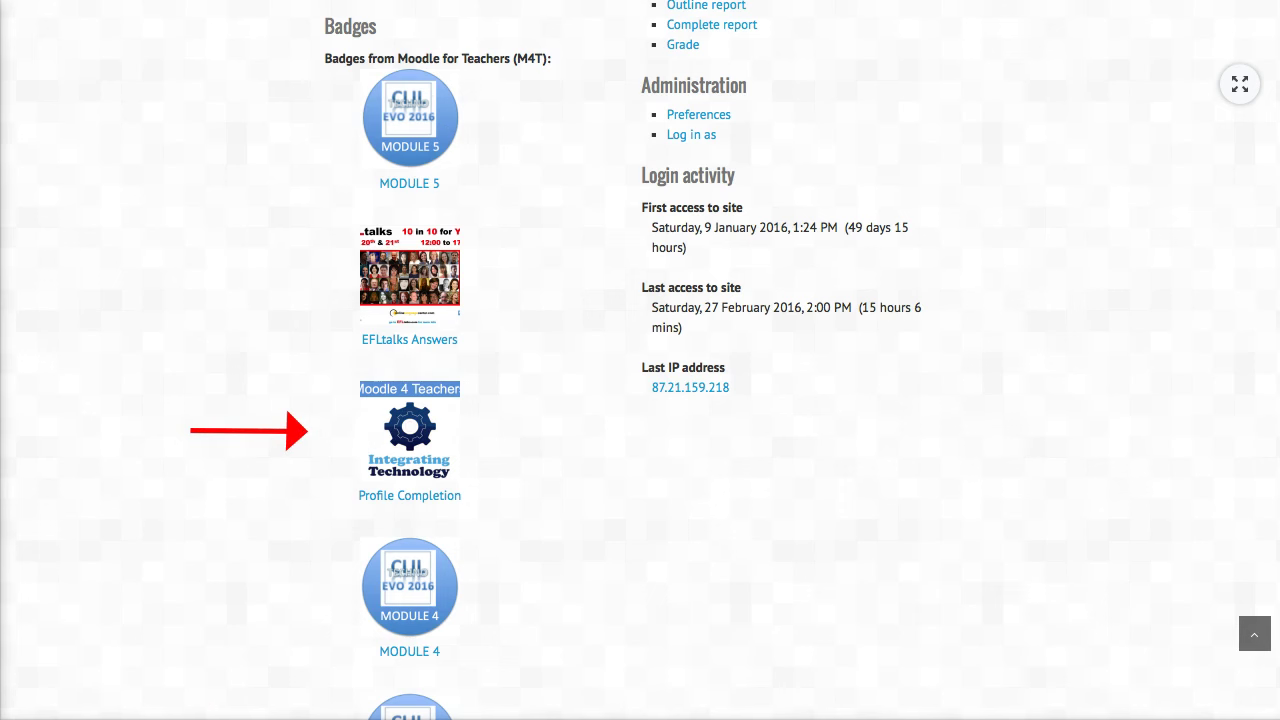
scroll(466, 314, up, 2)
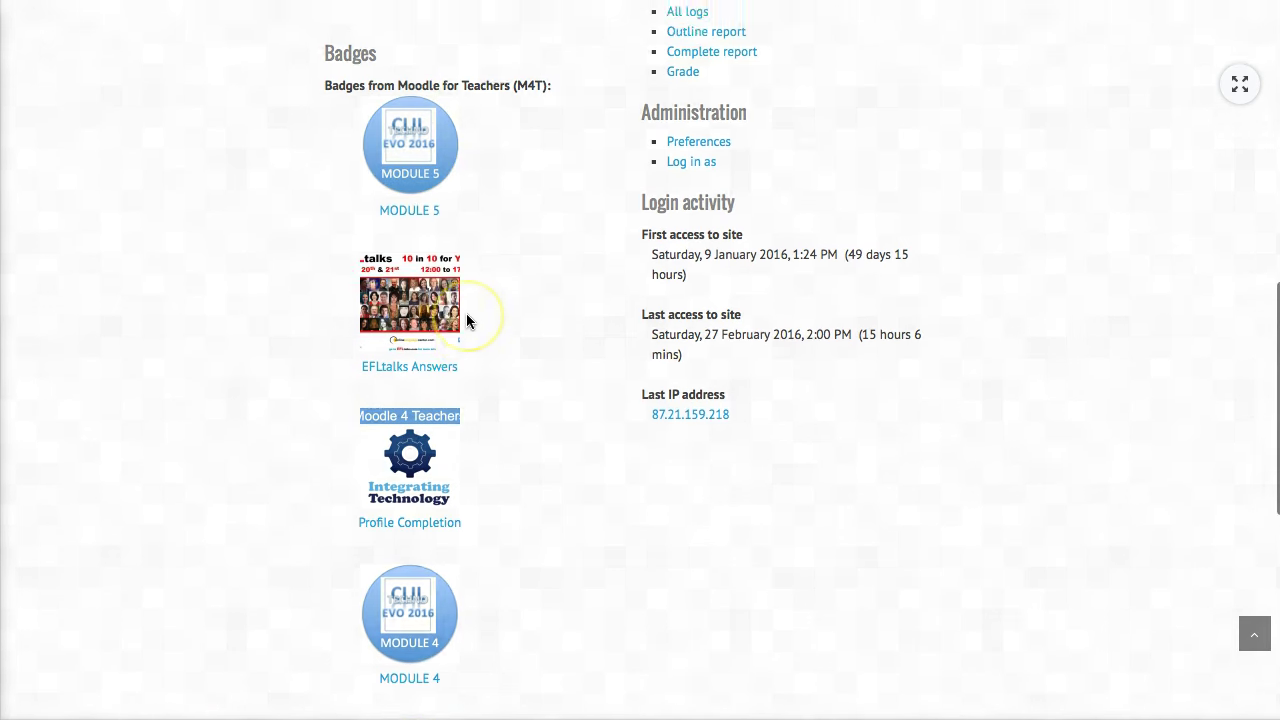
scroll(466, 314, up, 3)
scroll(466, 320, up, 1)
scroll(466, 318, up, 4)
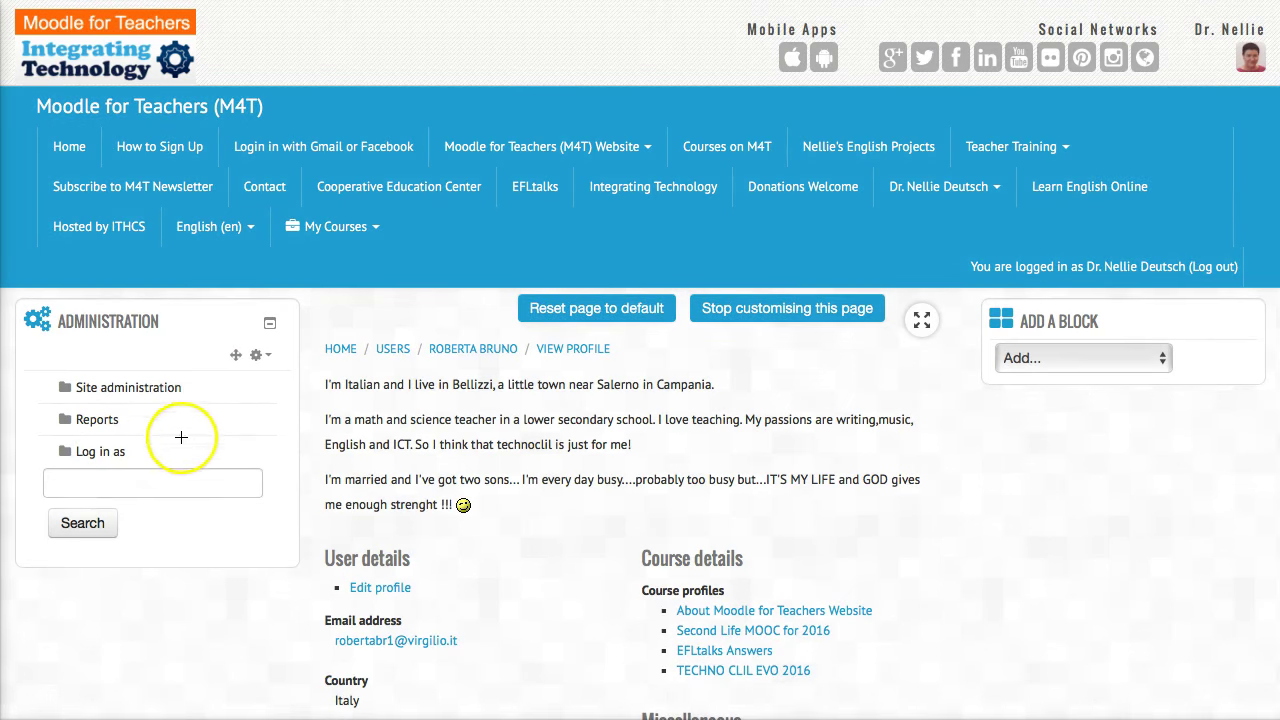
Mark Log in as with an arrow and expand its options in the Administration block.
drag(206, 454, 143, 452)
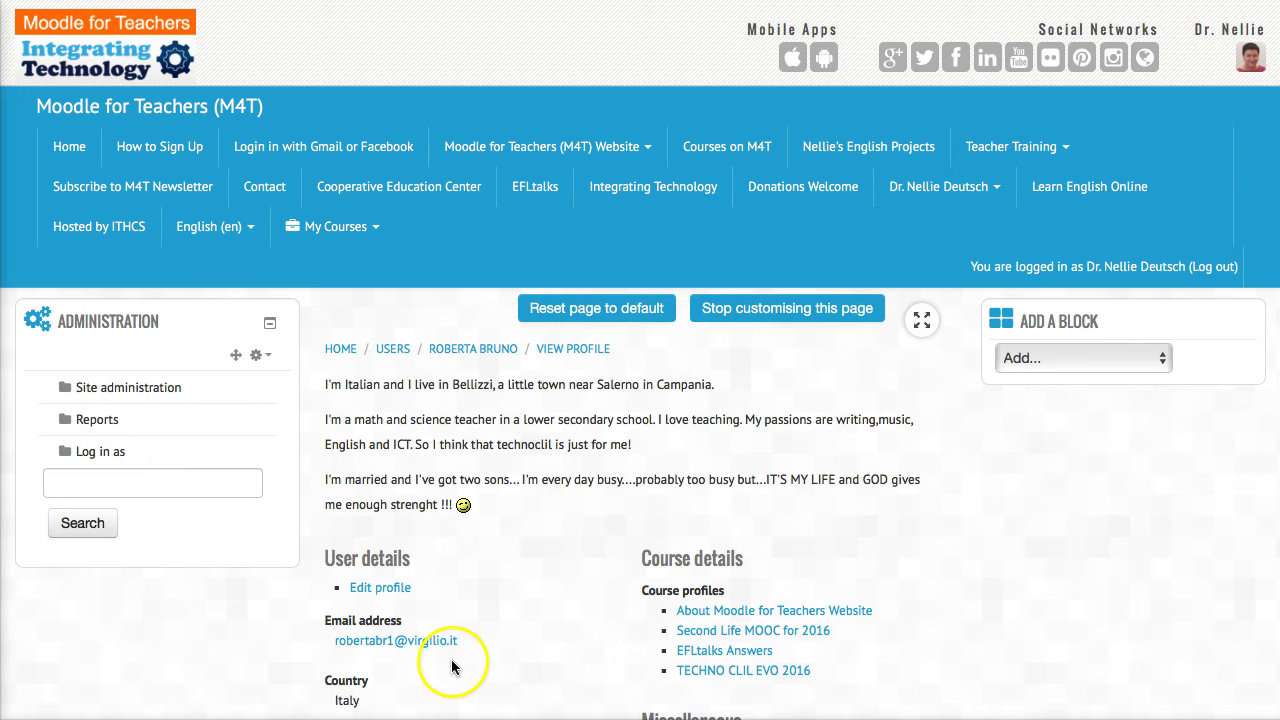
scroll(489, 550, down, 3)
scroll(489, 548, down, 5)
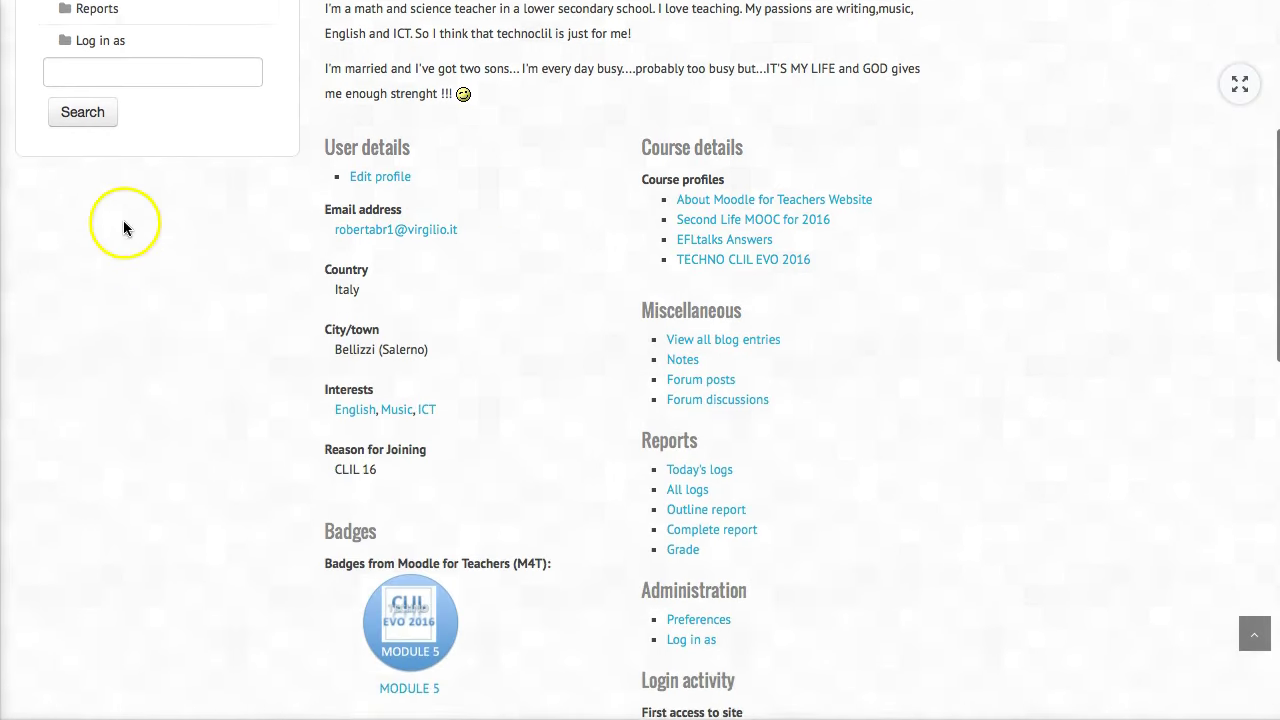
scroll(120, 220, up, 5)
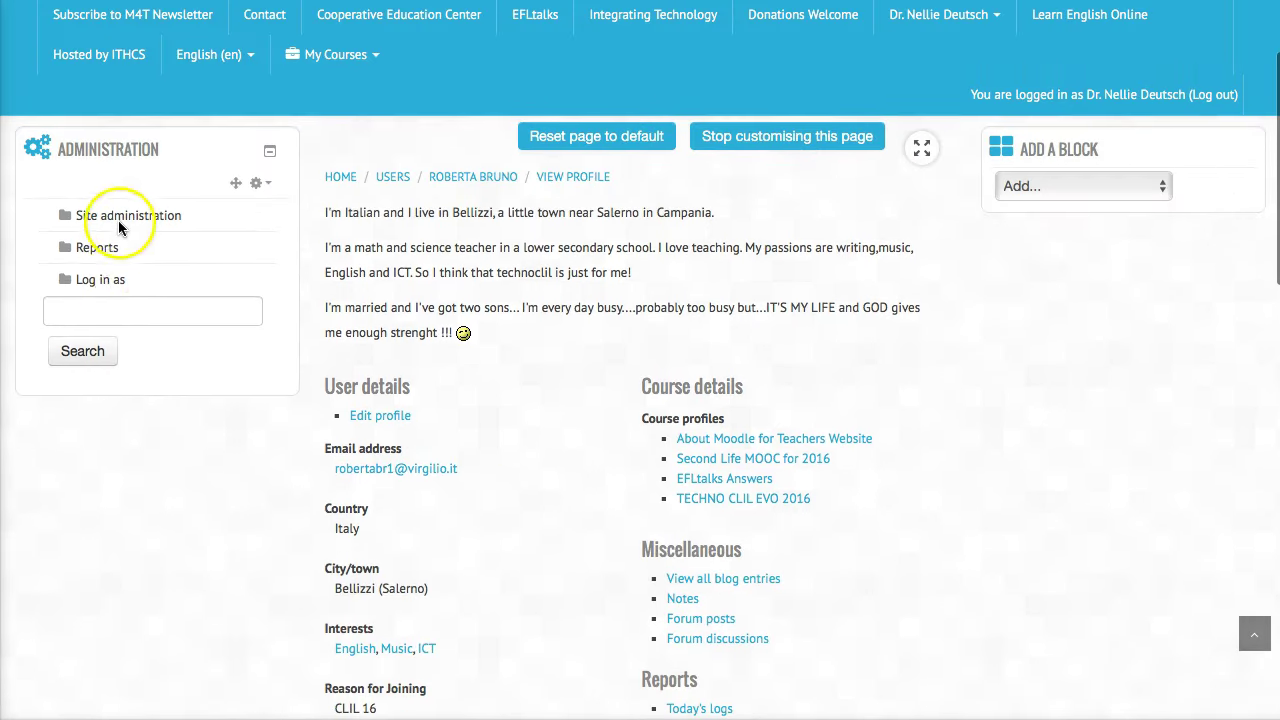
click(100, 281)
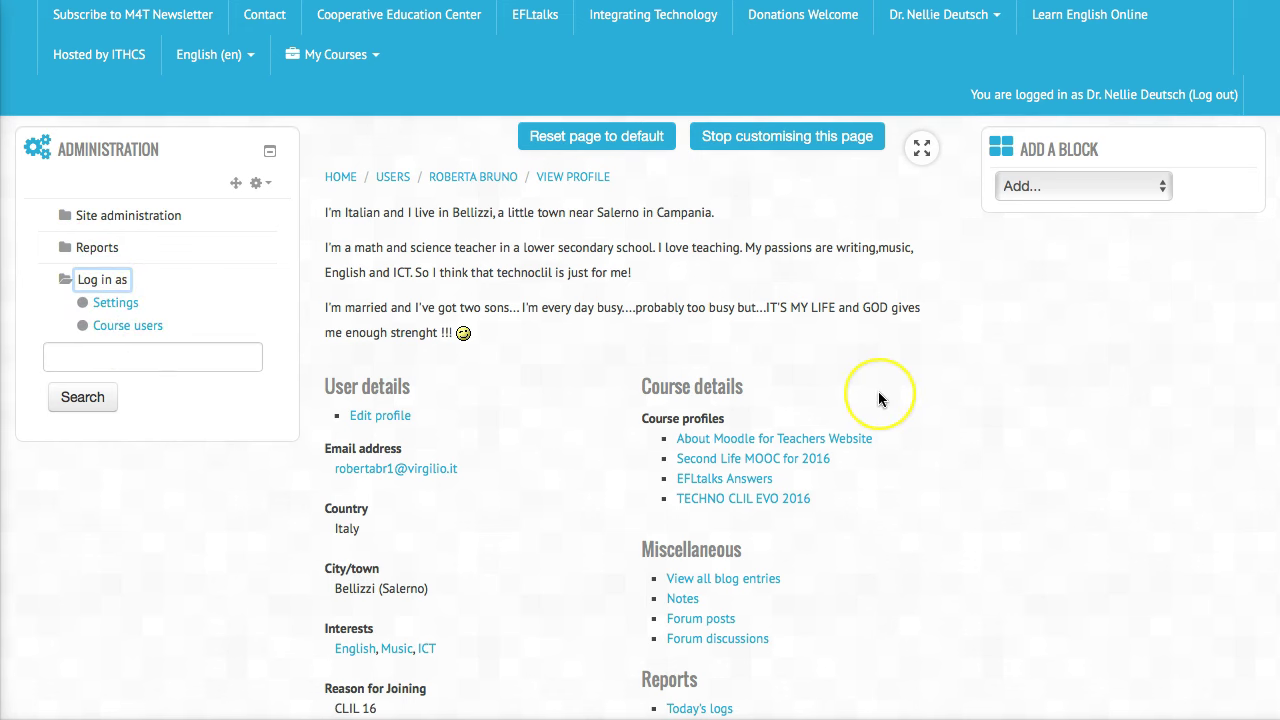
scroll(878, 399, down, 1)
scroll(878, 399, down, 2)
scroll(878, 399, down, 2)
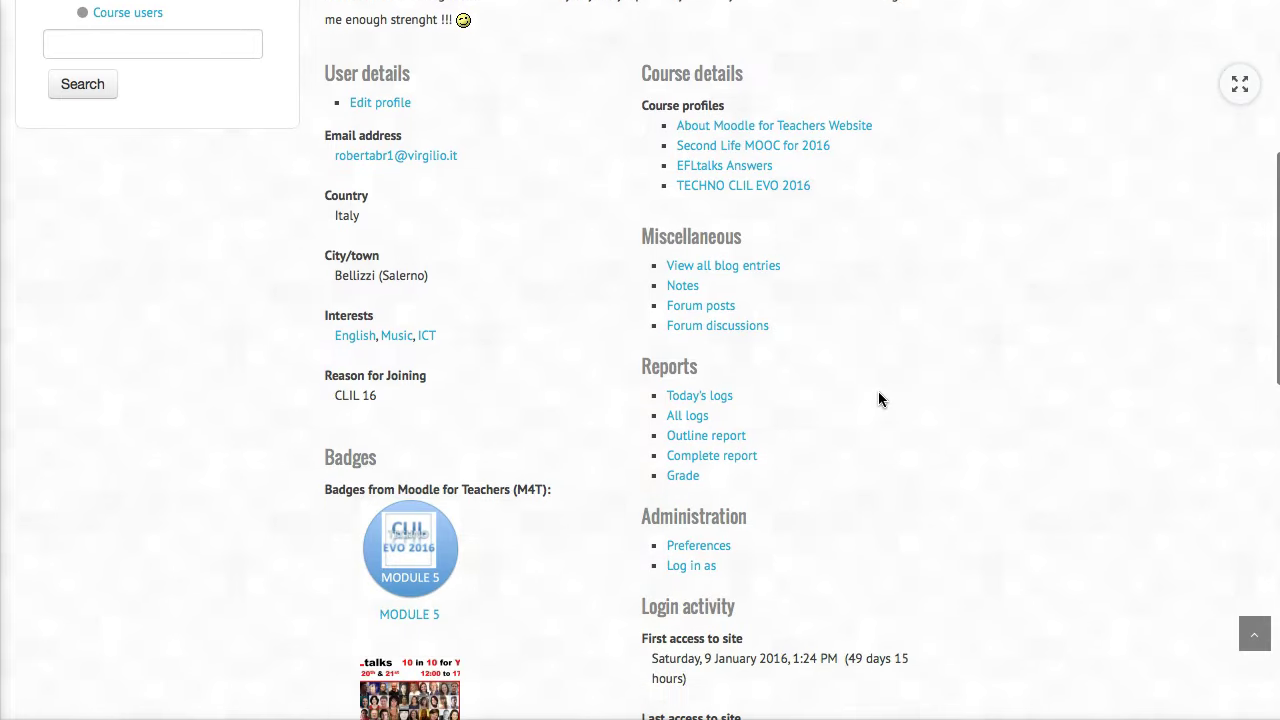
Log in as the student, open her own profile, and arrow the Profile Completion badge.
click(701, 566)
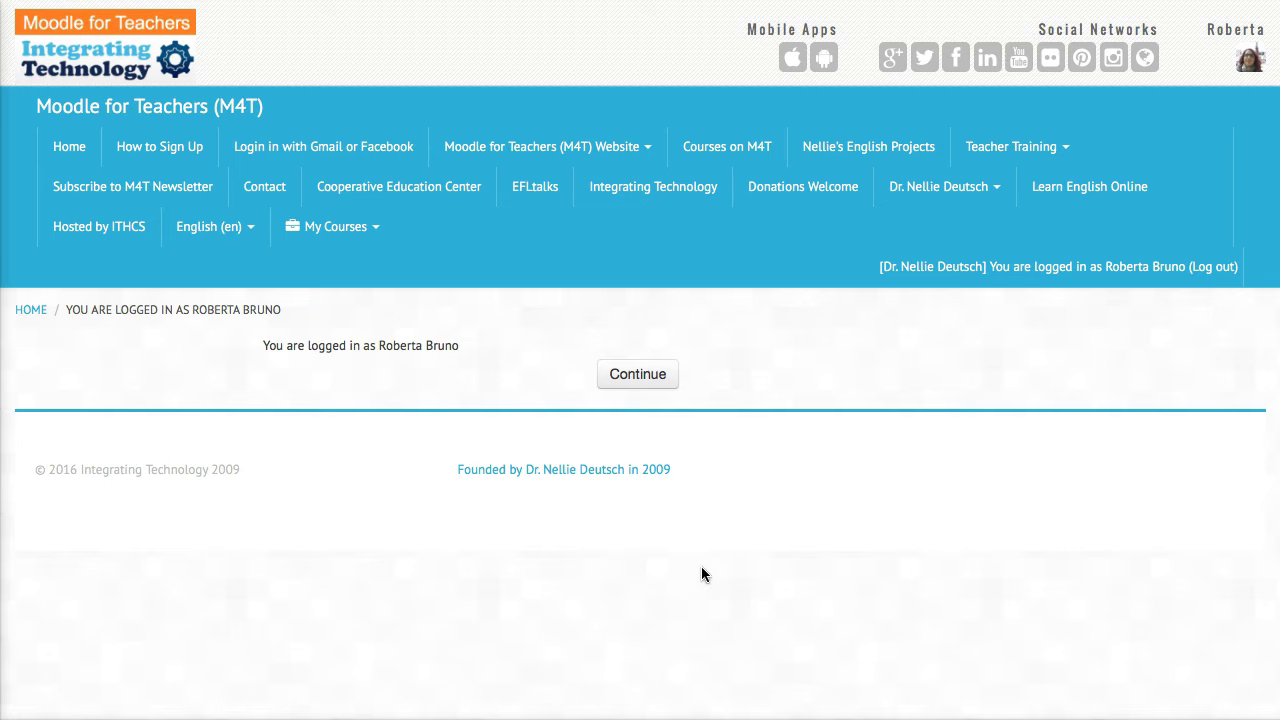
click(643, 373)
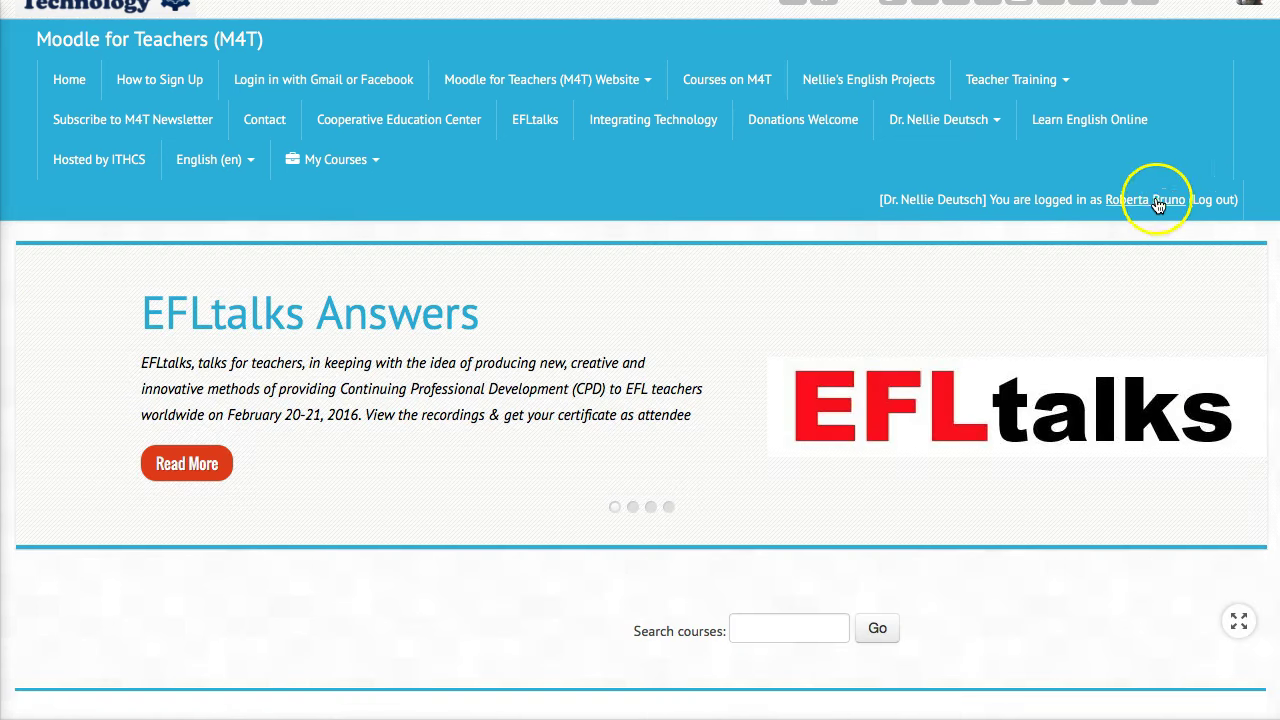
click(1150, 201)
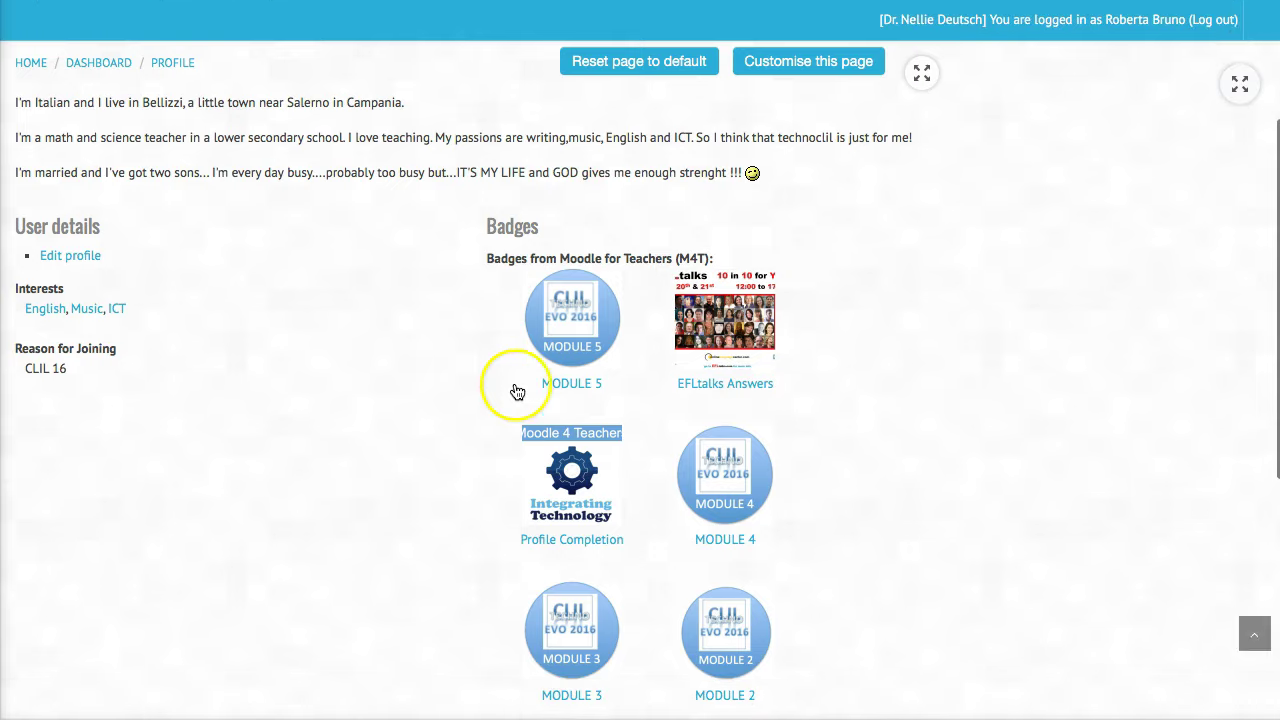
scroll(500, 400, down, 1)
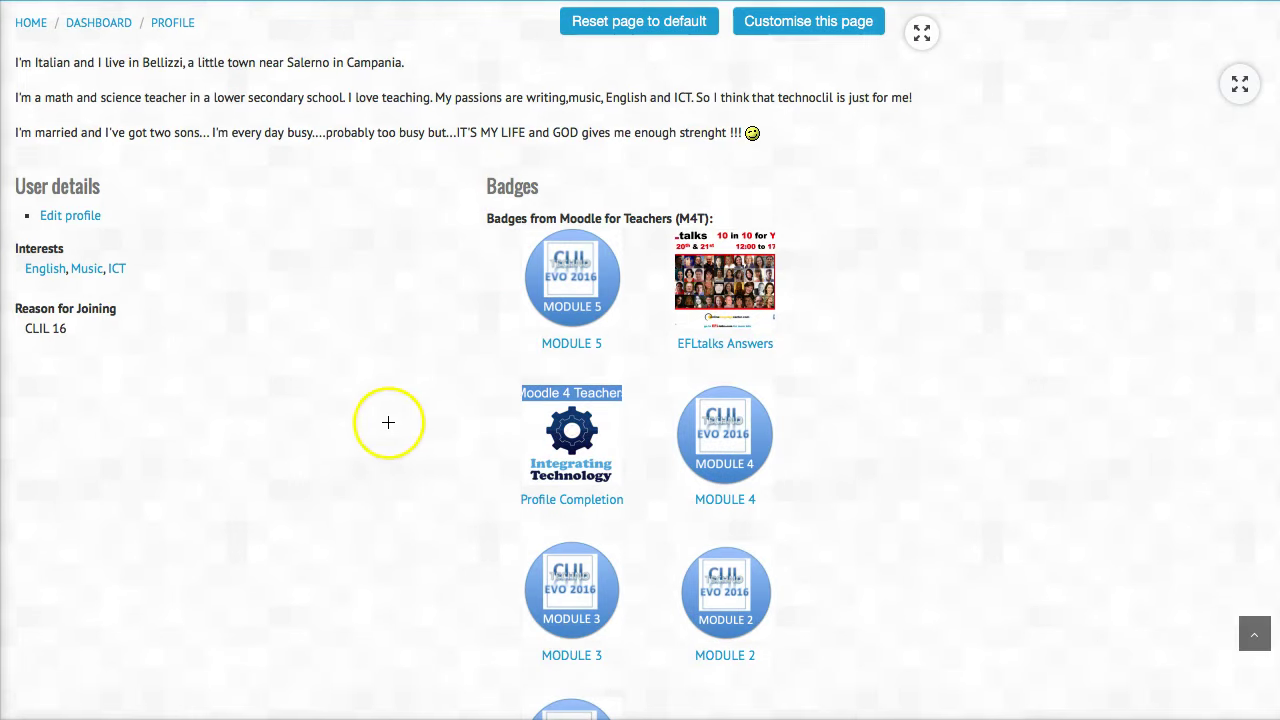
drag(361, 428, 500, 429)
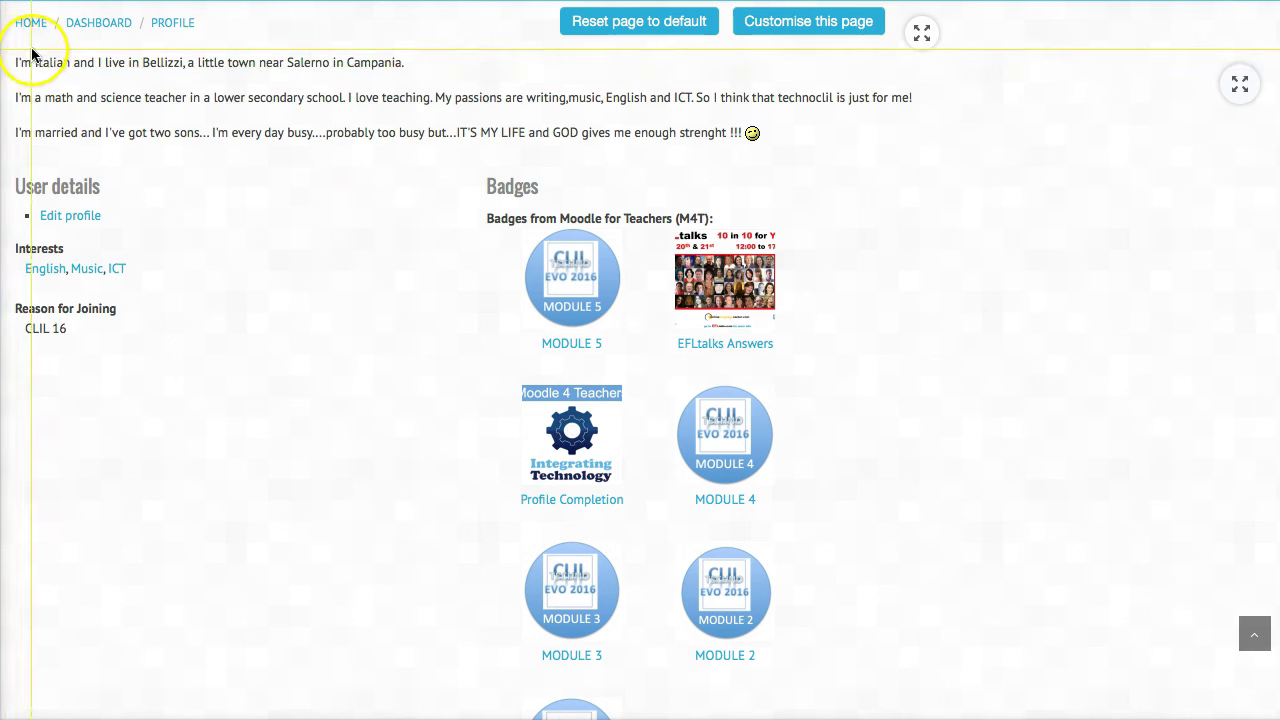
Capture the profile in Jing with an arrow on Profile Completion, saving it as 'profile bad'.
drag(8, 38, 915, 687)
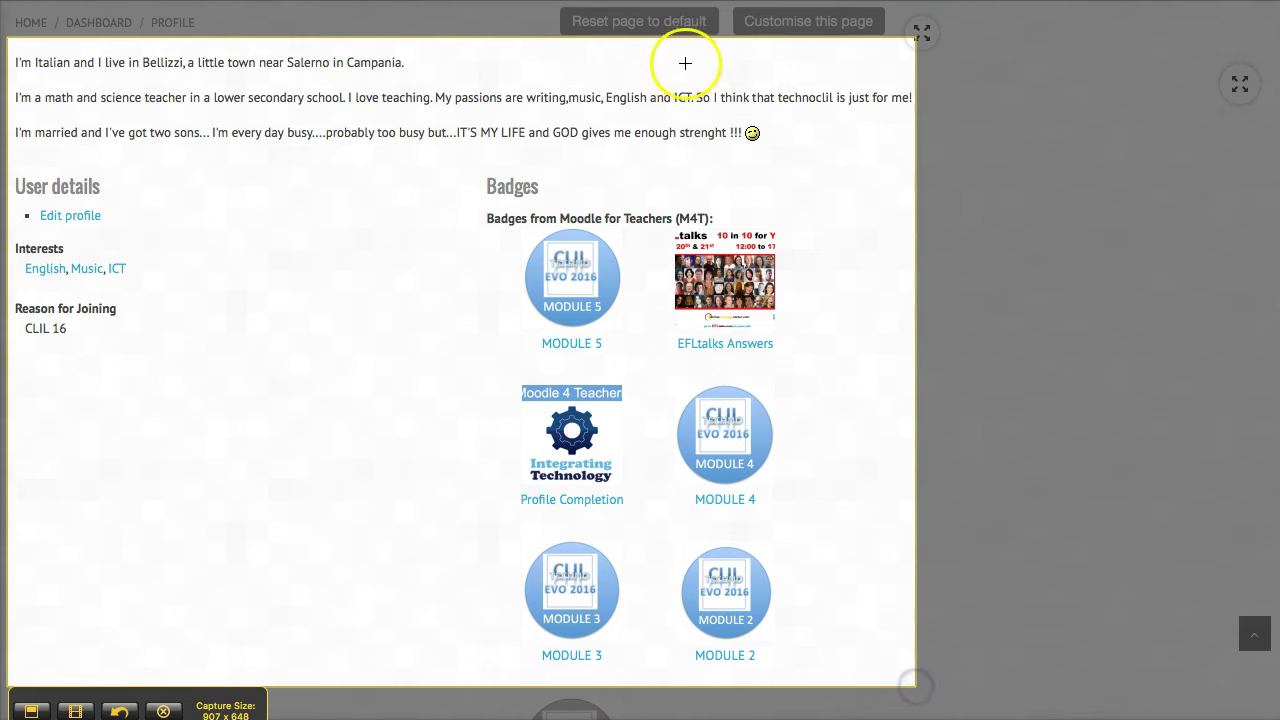
key(Return)
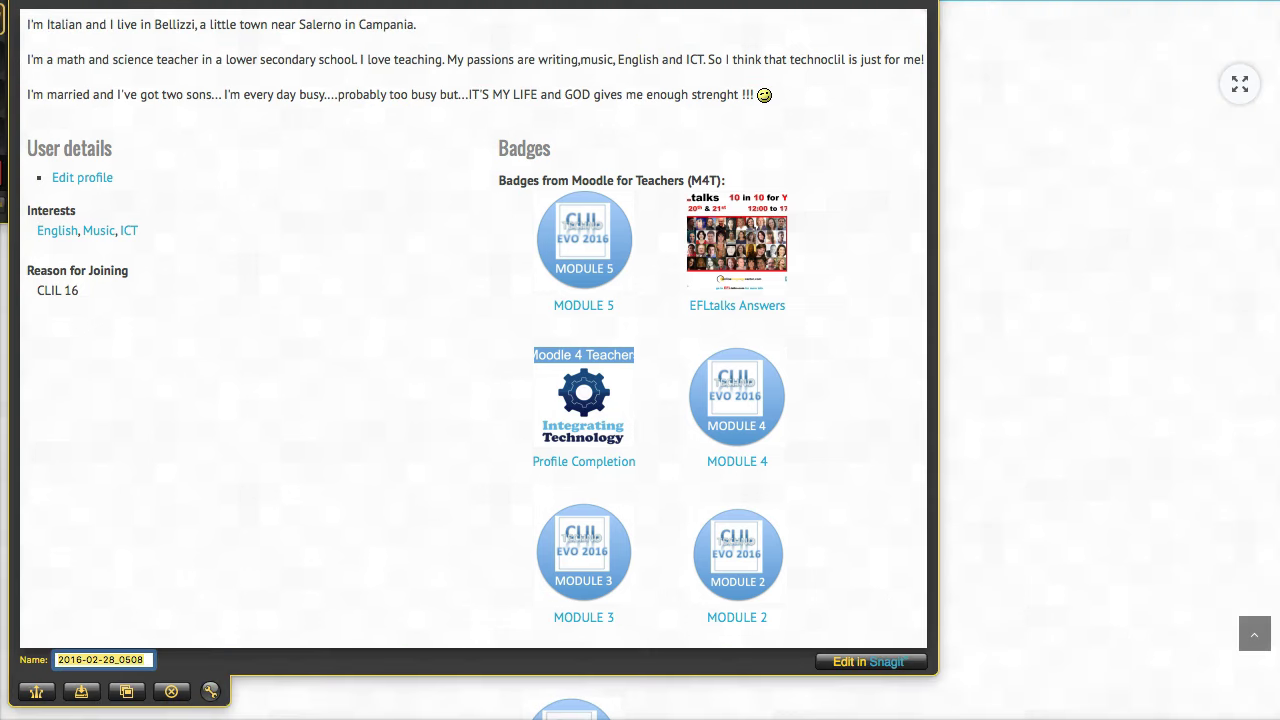
drag(340, 407, 516, 405)
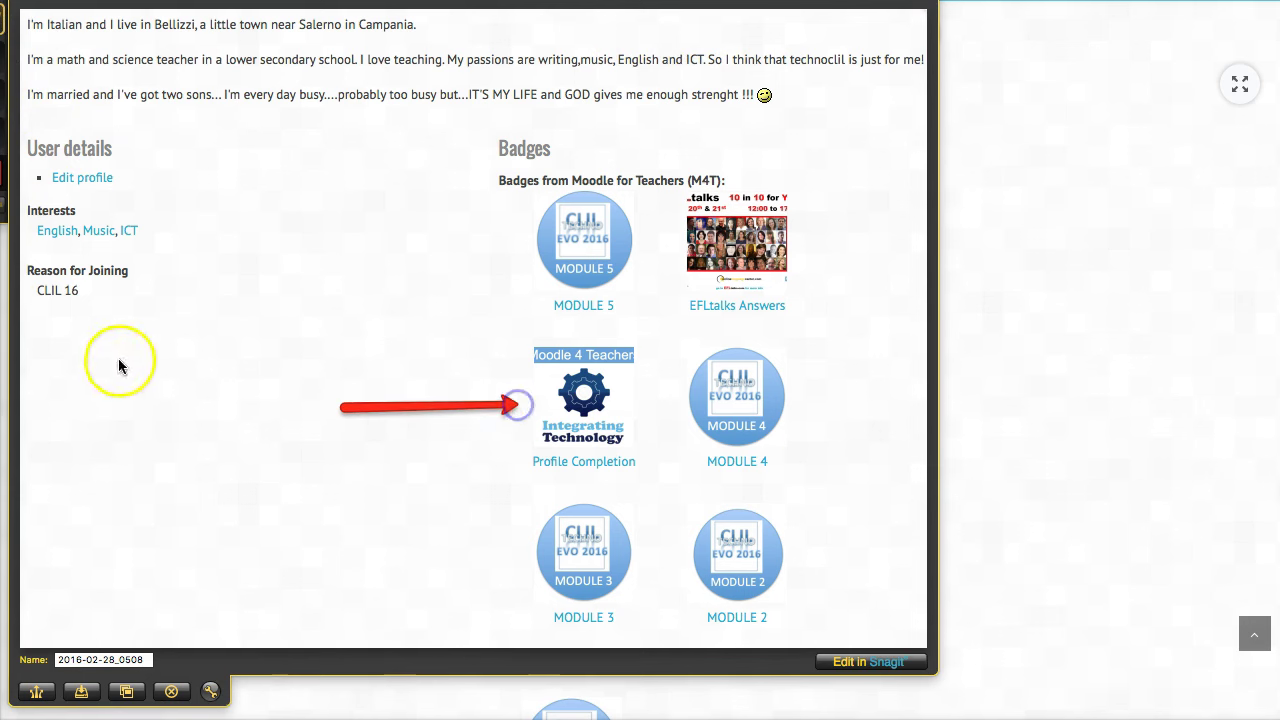
click(28, 643)
text(profile bad)
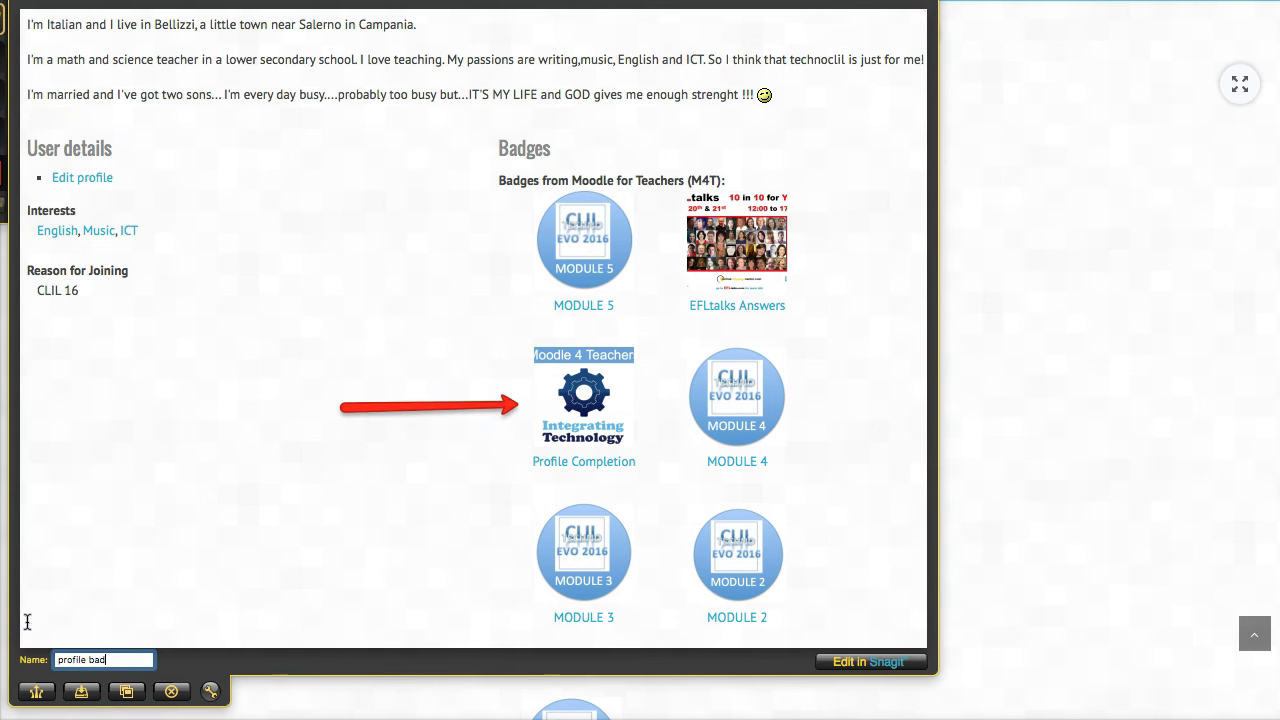
key(Return)
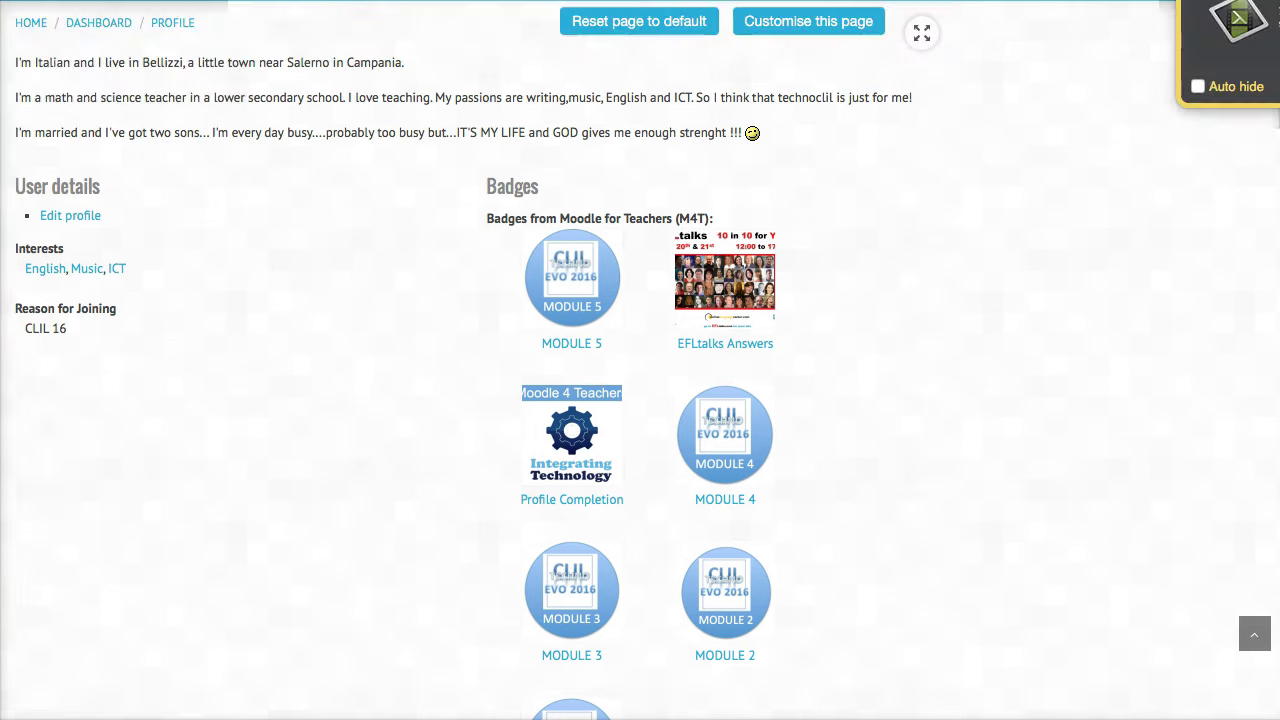